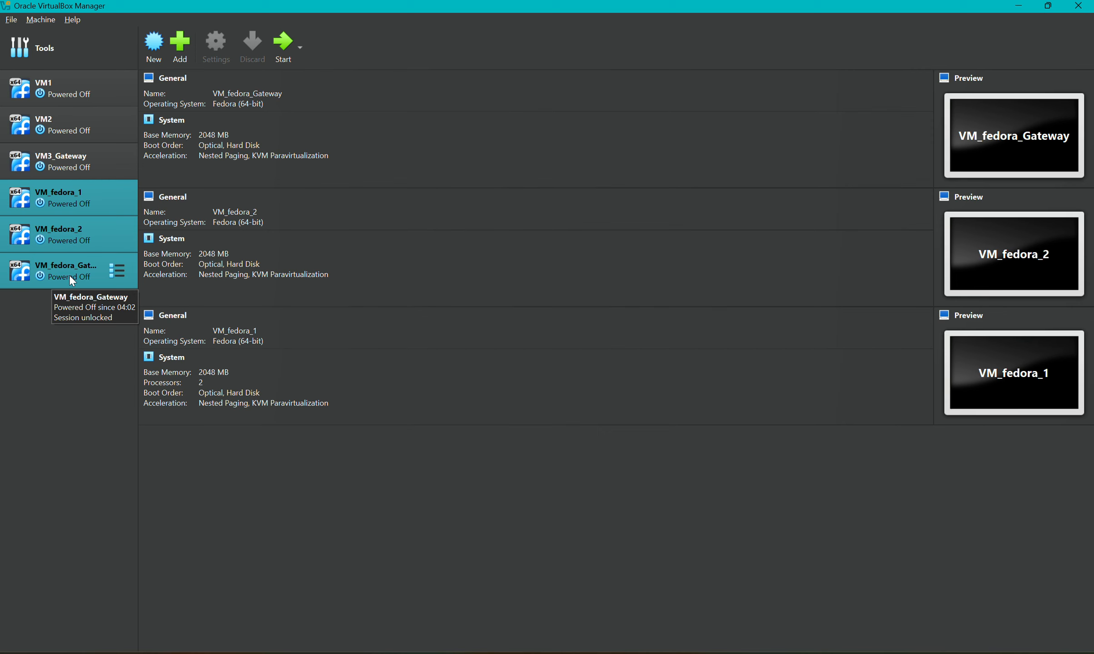
# Open the settings of VM_fedora_1 and attach network Adapter 1 to the Internal Network
pyautogui.click(81, 204)
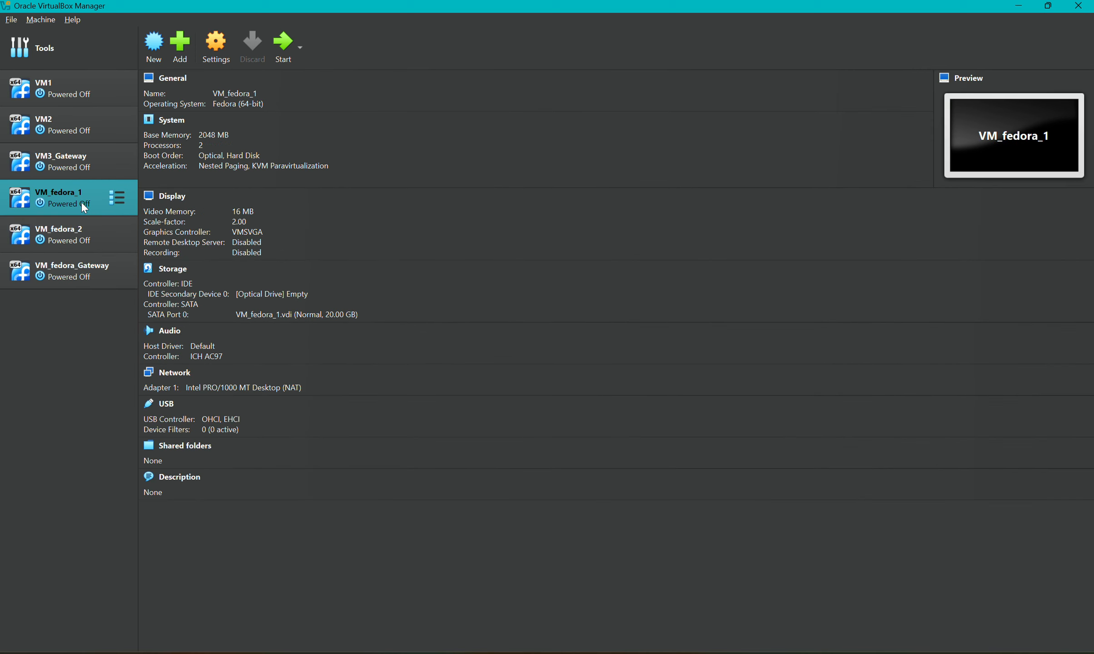
pyautogui.click(215, 46)
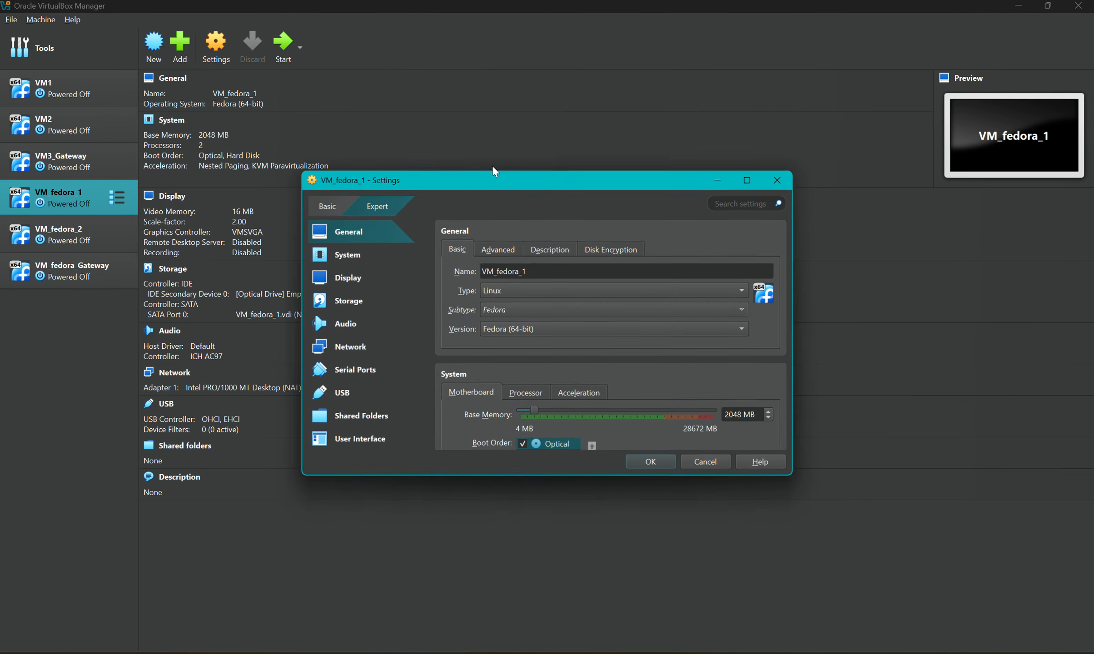
pyautogui.doubleClick(503, 181)
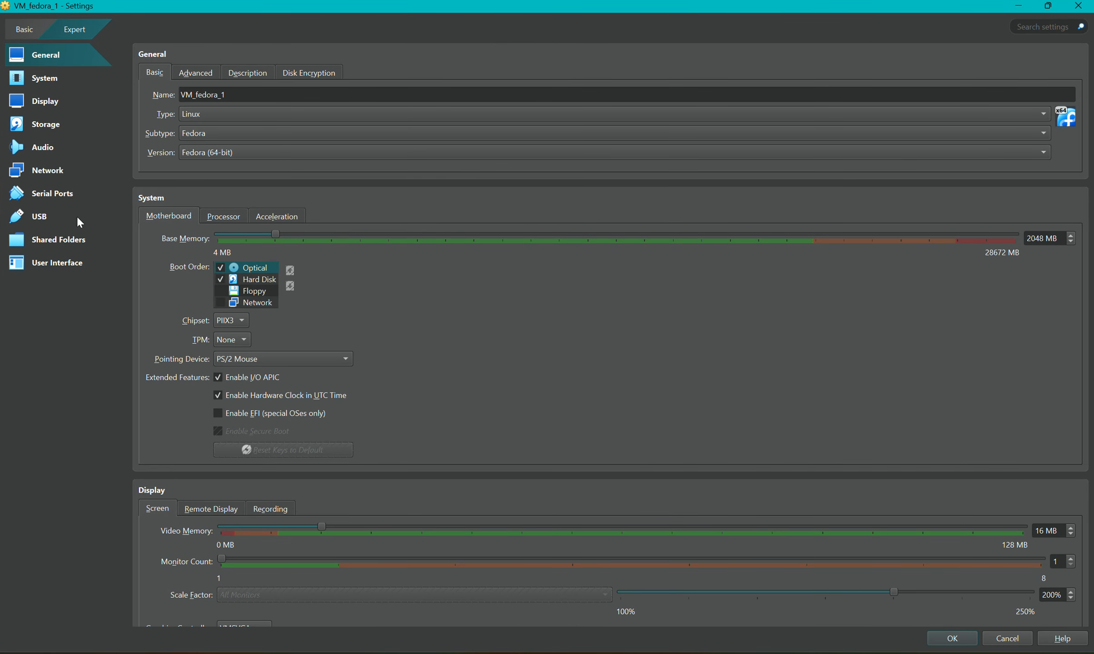
pyautogui.click(63, 173)
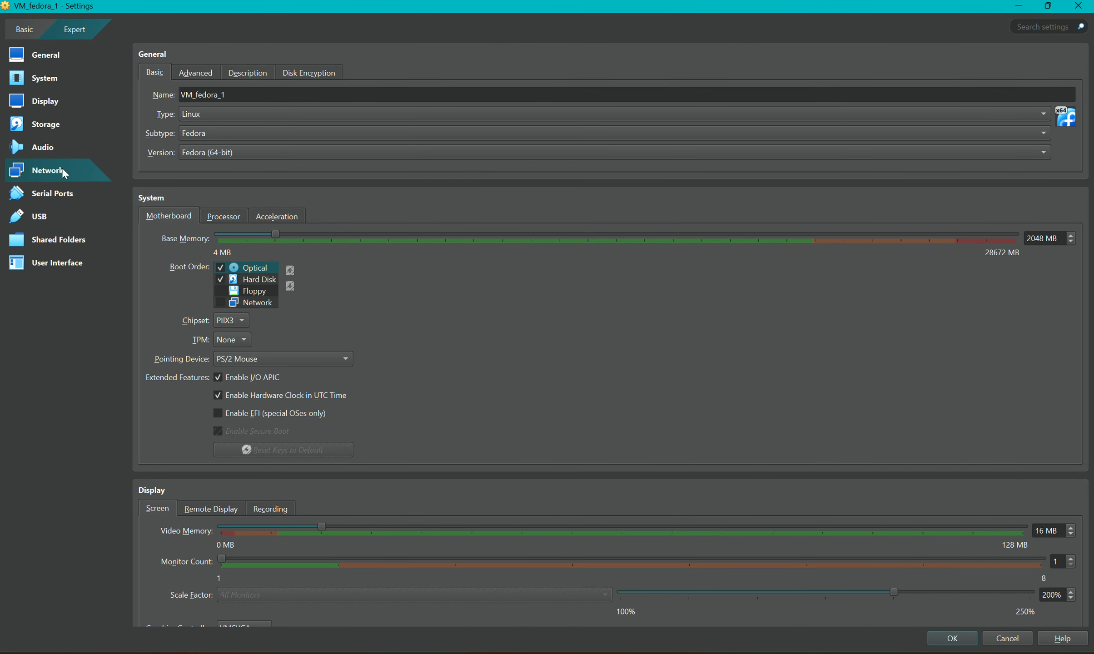
pyautogui.click(262, 110)
pyautogui.click(266, 142)
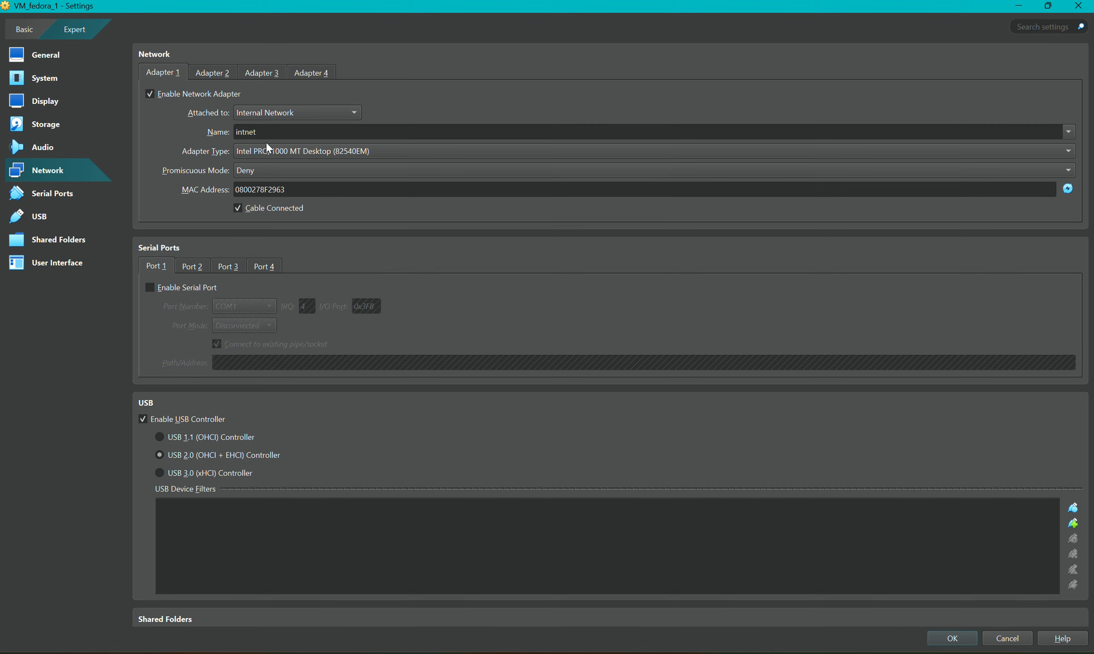
# Set the promiscuous mode of VM_fedora_1's Adapter 1 to Allow VMs and save the machine settings
pyautogui.click(253, 170)
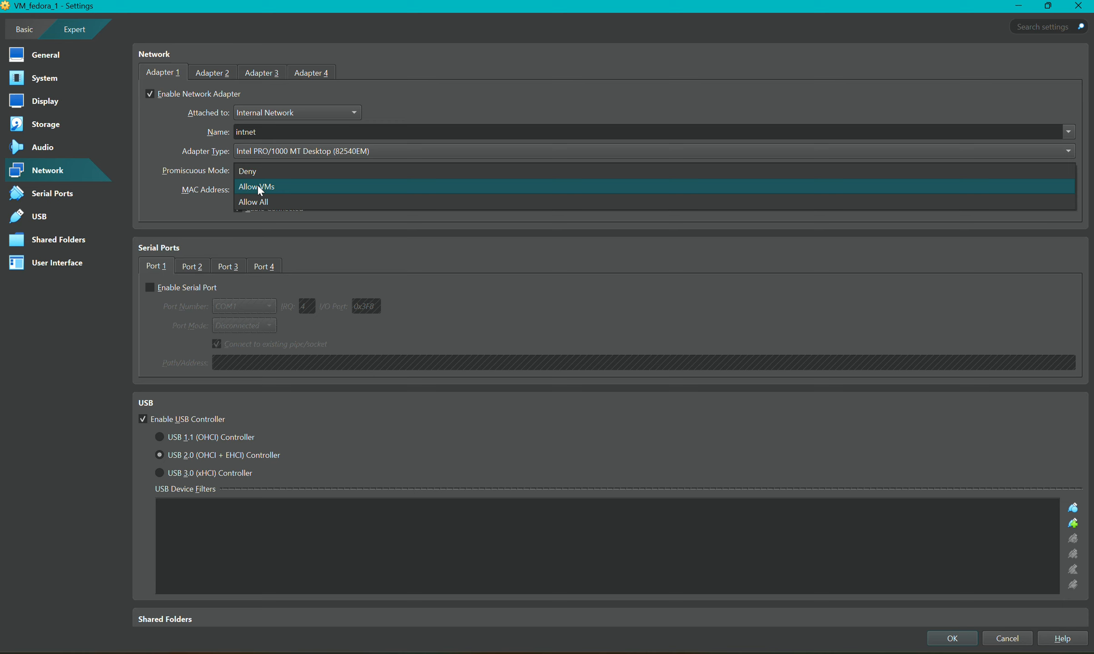
pyautogui.click(258, 188)
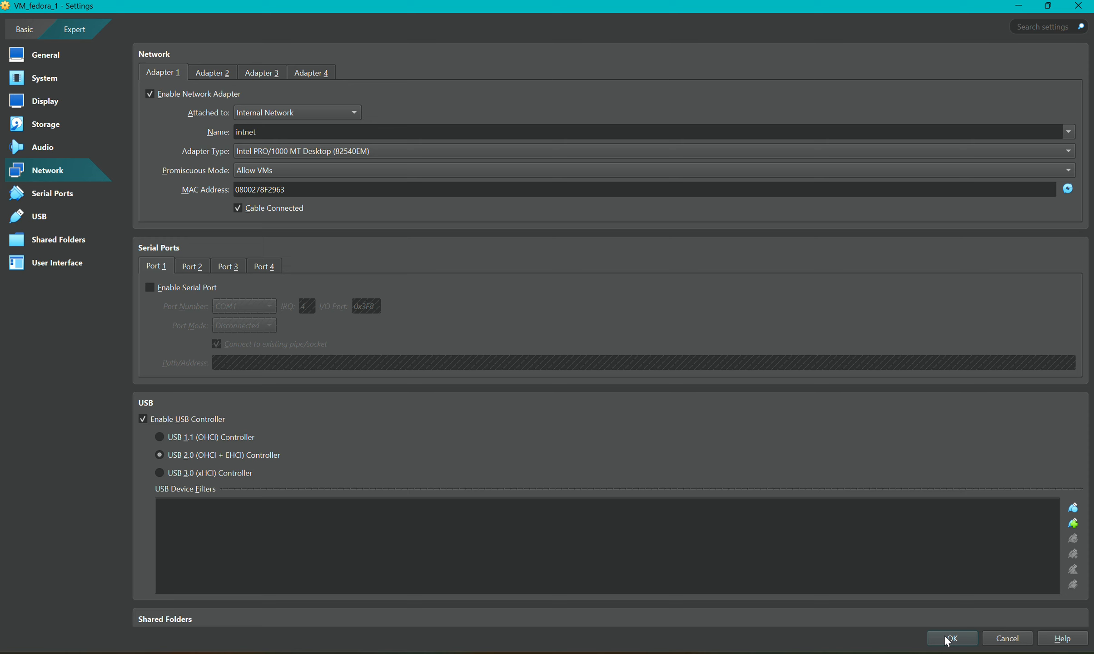
pyautogui.scroll(-5, 874, 620)
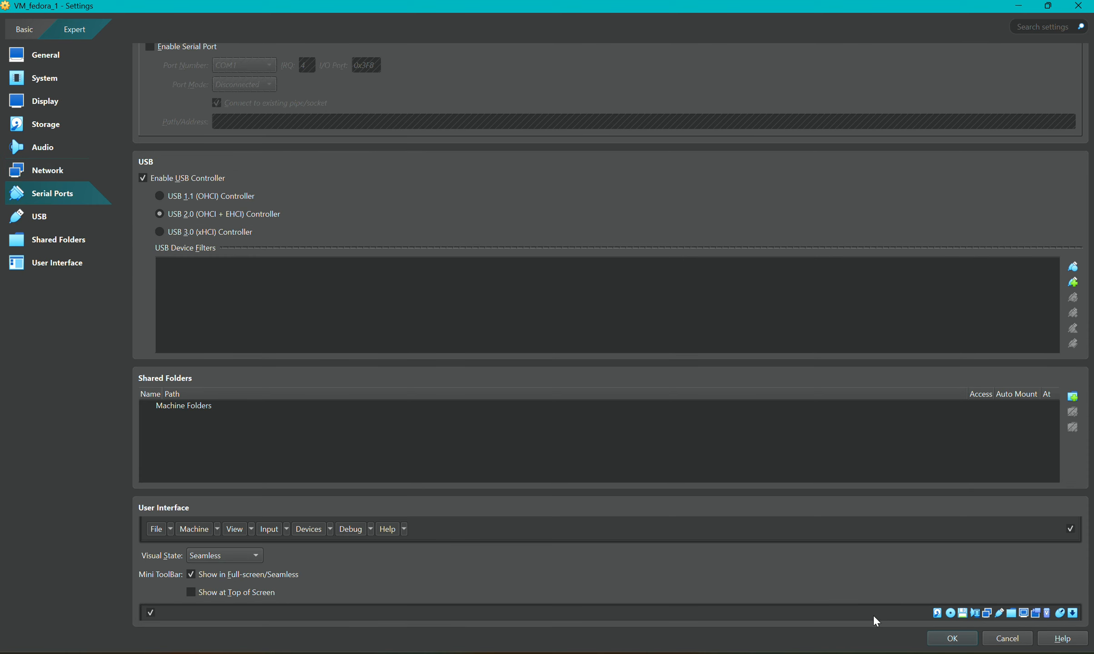
pyautogui.click(938, 638)
# Open the settings of VM_fedora_2 and attach network Adapter 1 to the Internal Network
pyautogui.click(80, 229)
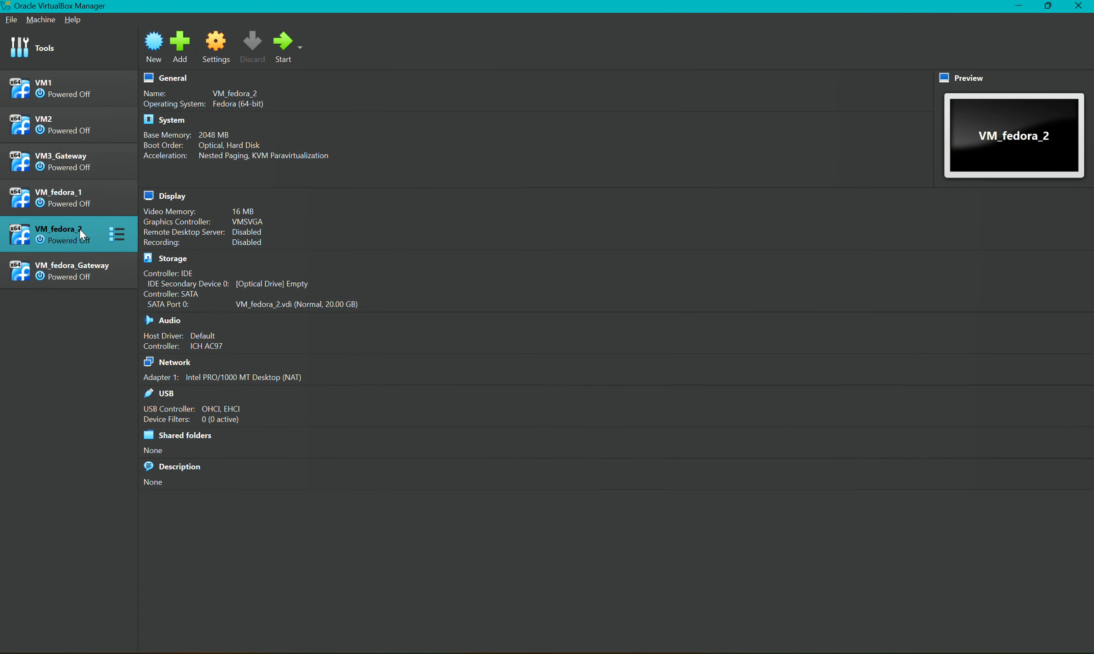
pyautogui.rightClick(79, 229)
pyautogui.press('Escape')
pyautogui.hotkey('ctrl', 's')
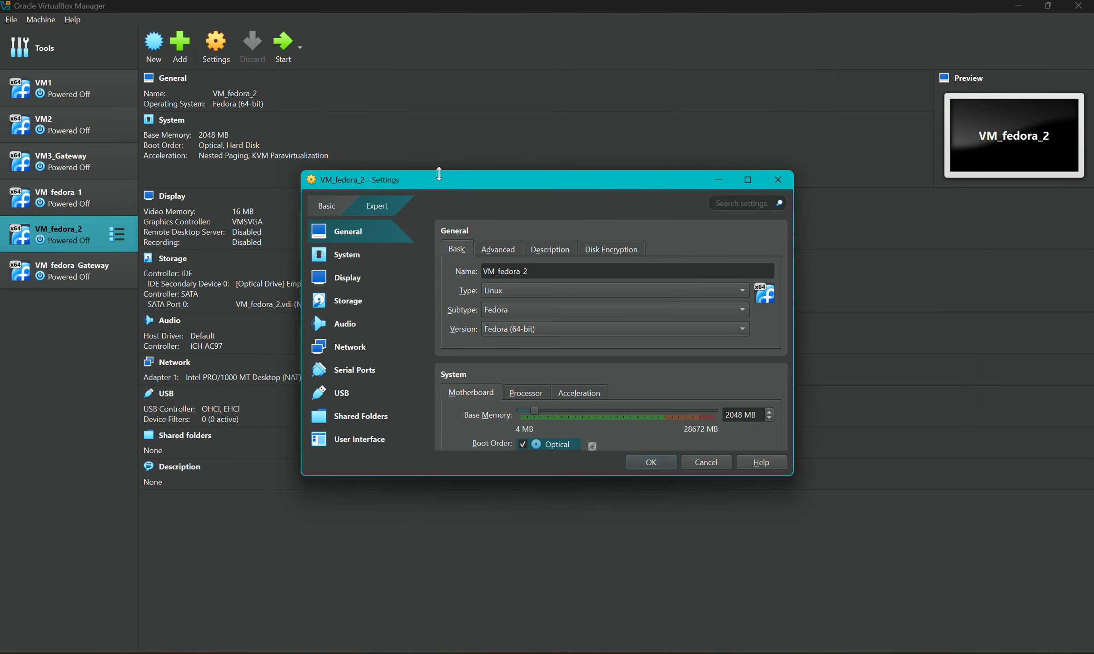
pyautogui.scroll(-5, 270, 208)
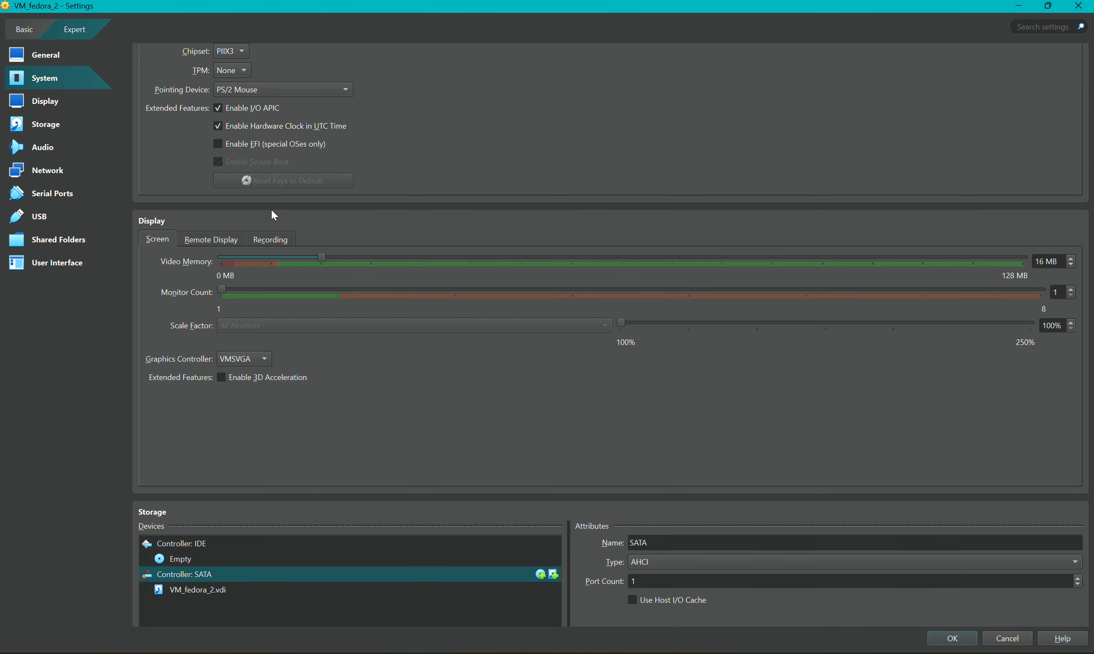
pyautogui.click(45, 170)
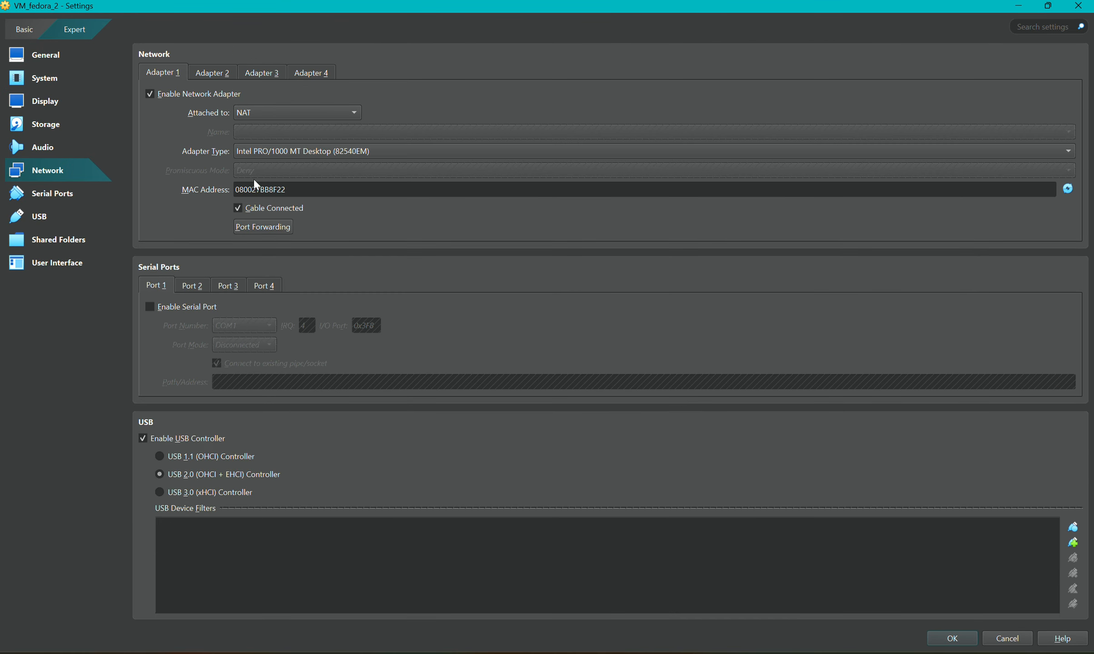
pyautogui.click(254, 116)
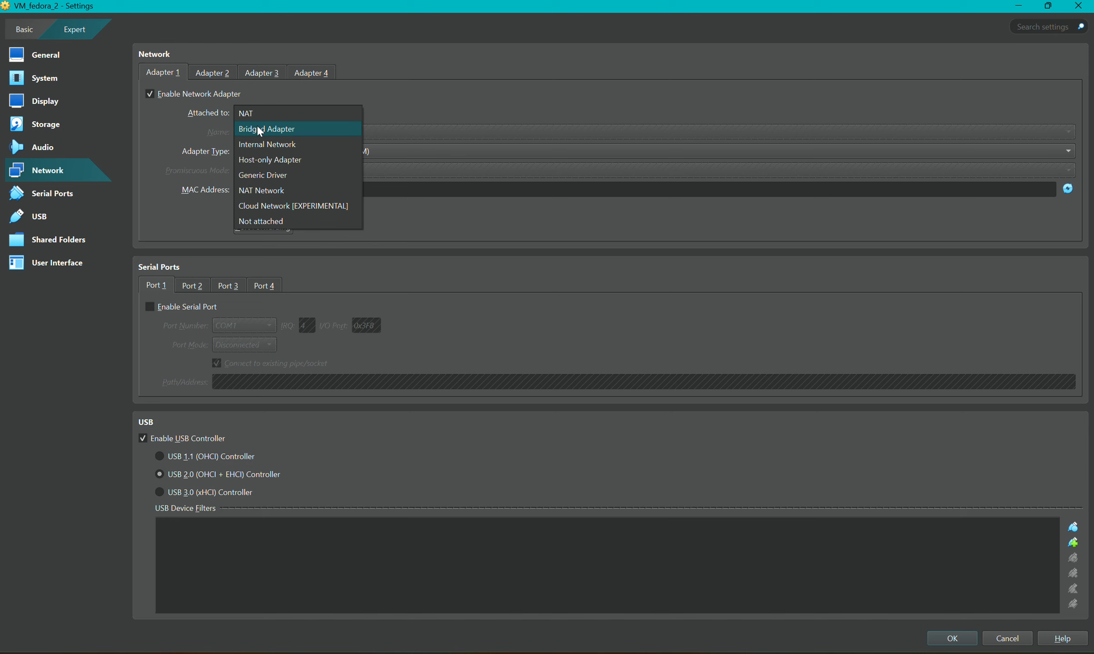
pyautogui.click(259, 140)
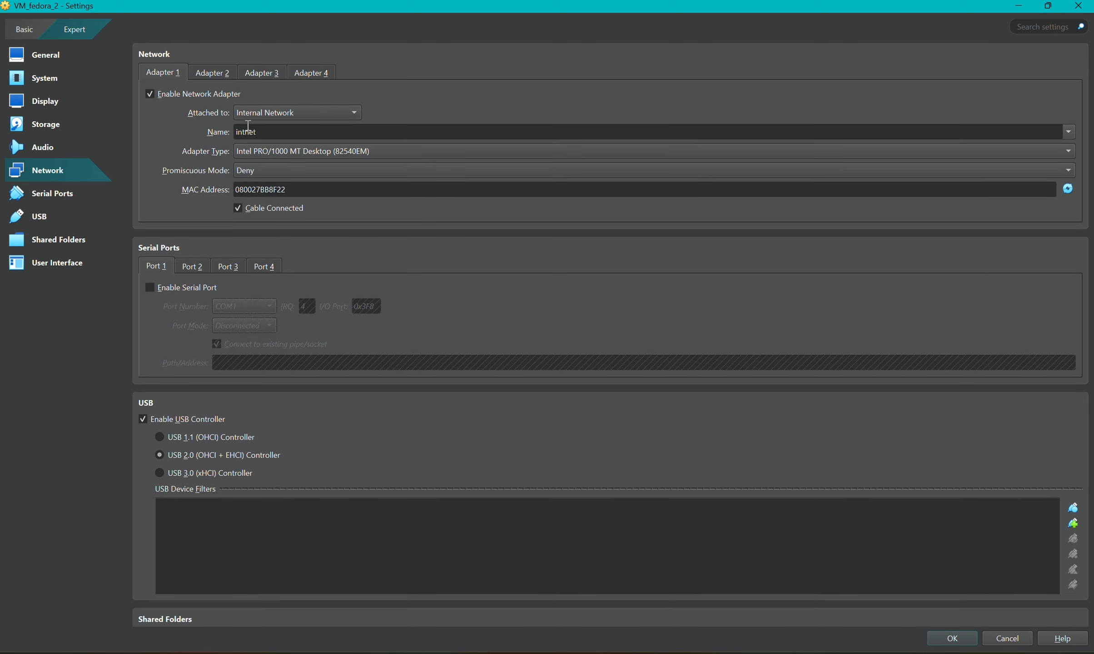
pyautogui.click(212, 71)
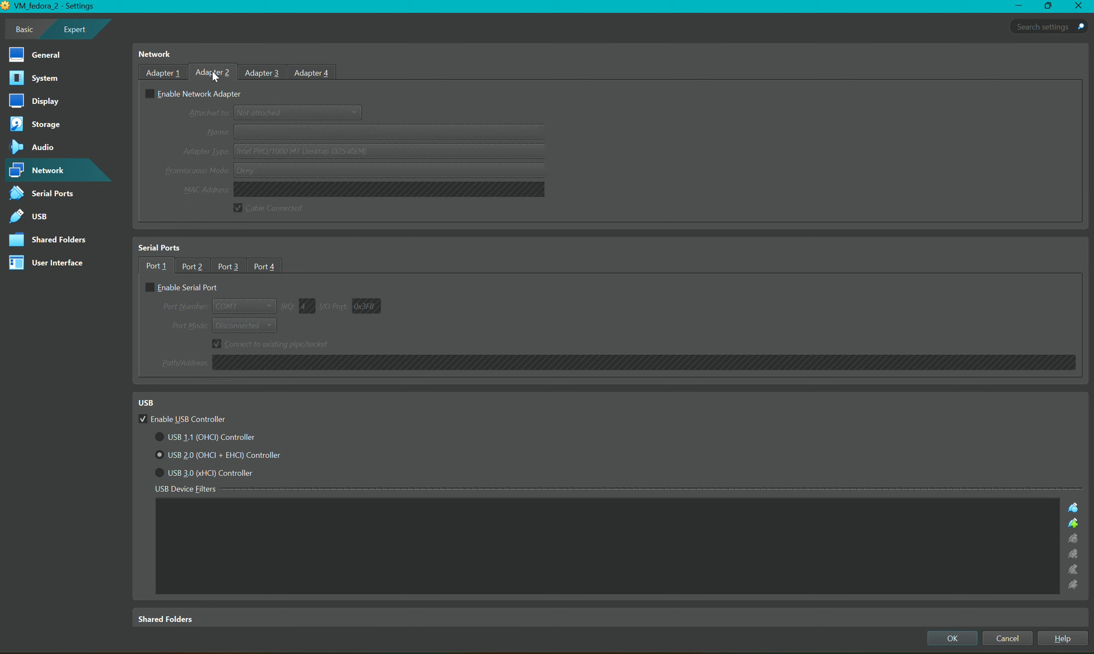
pyautogui.click(266, 74)
pyautogui.click(314, 73)
pyautogui.click(174, 72)
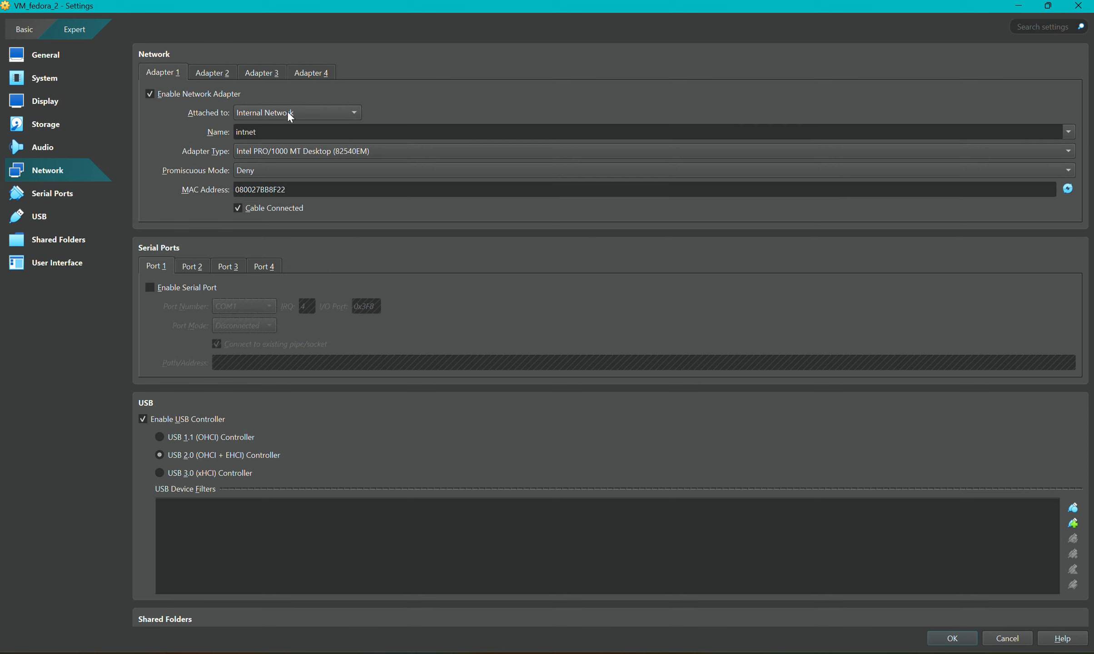
# Set the promiscuous mode of VM_fedora_2's Adapter 1 to Allow VMs and save the machine settings
pyautogui.click(258, 172)
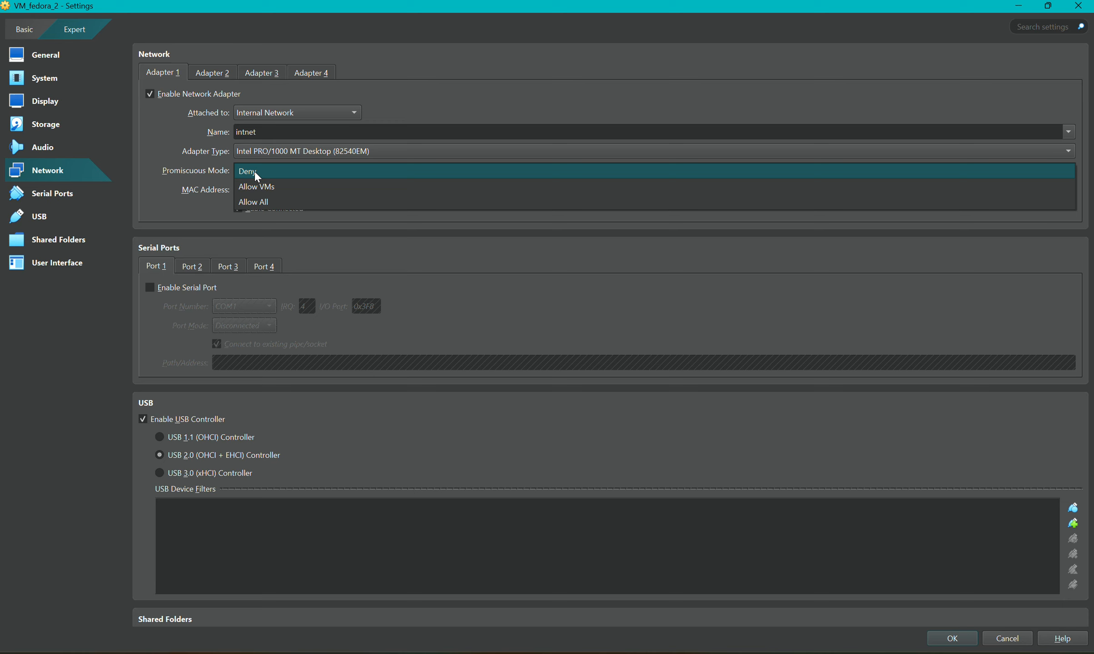
pyautogui.click(260, 187)
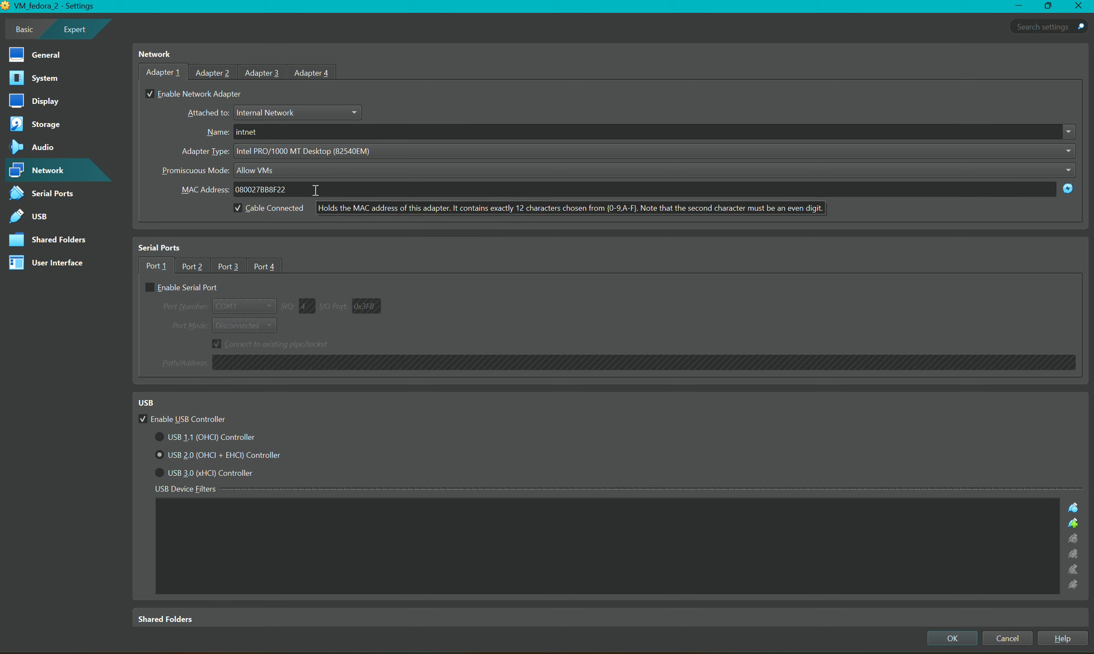
pyautogui.scroll(-5, 869, 559)
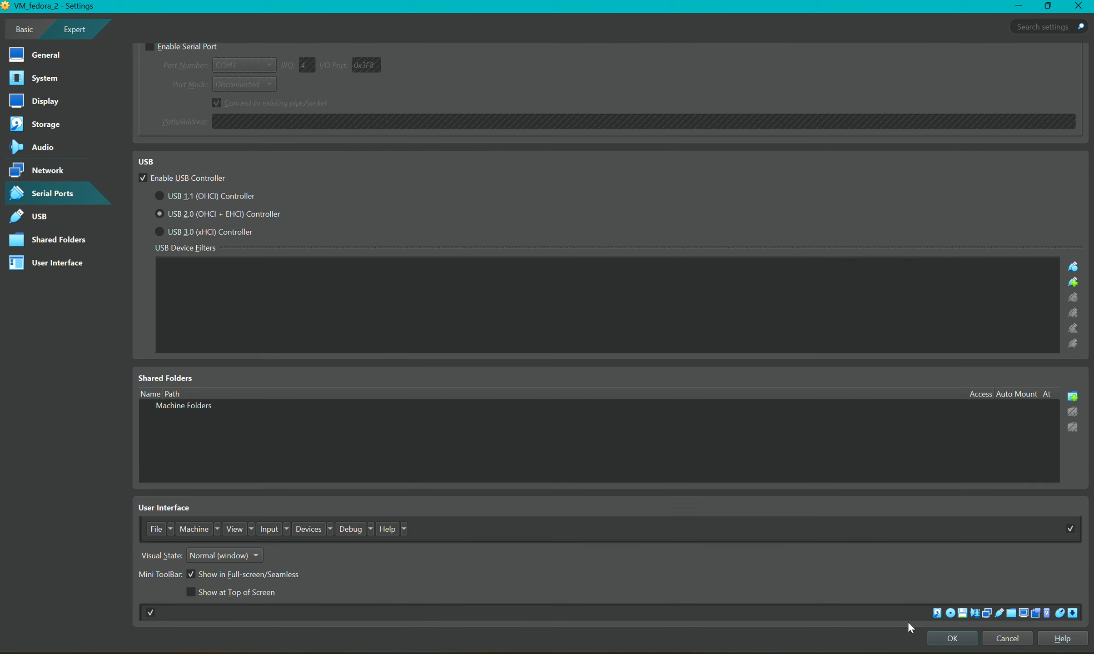
pyautogui.click(952, 639)
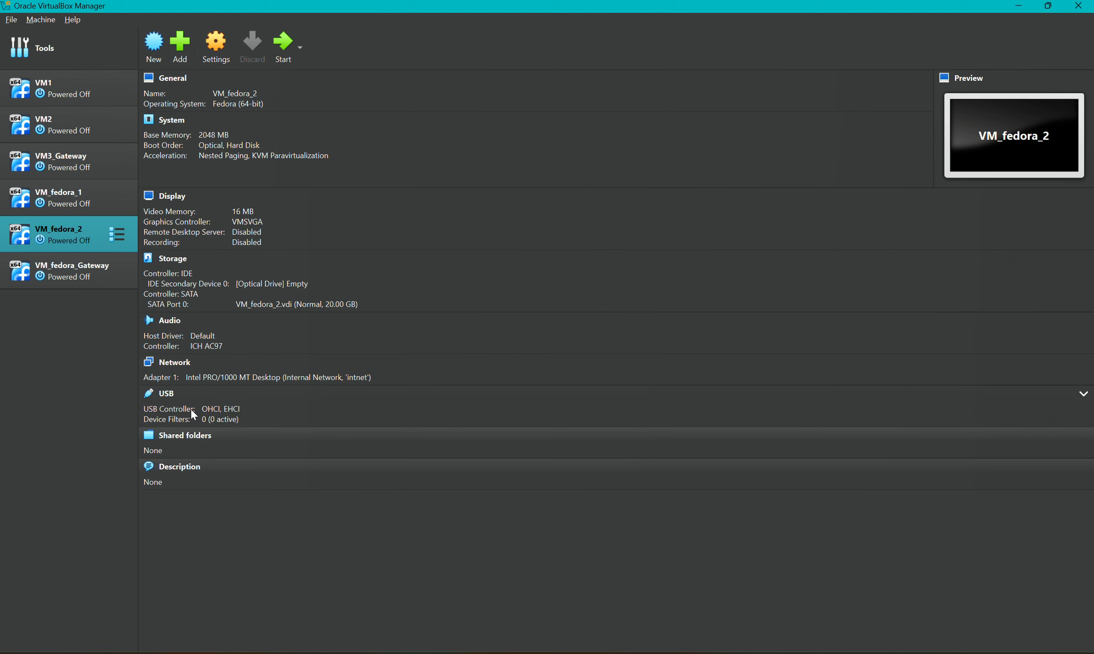
# Open the settings of VM_fedora_Gateway and attach network Adapter 1 to a Bridged Adapter
pyautogui.rightClick(73, 275)
pyautogui.click(90, 278)
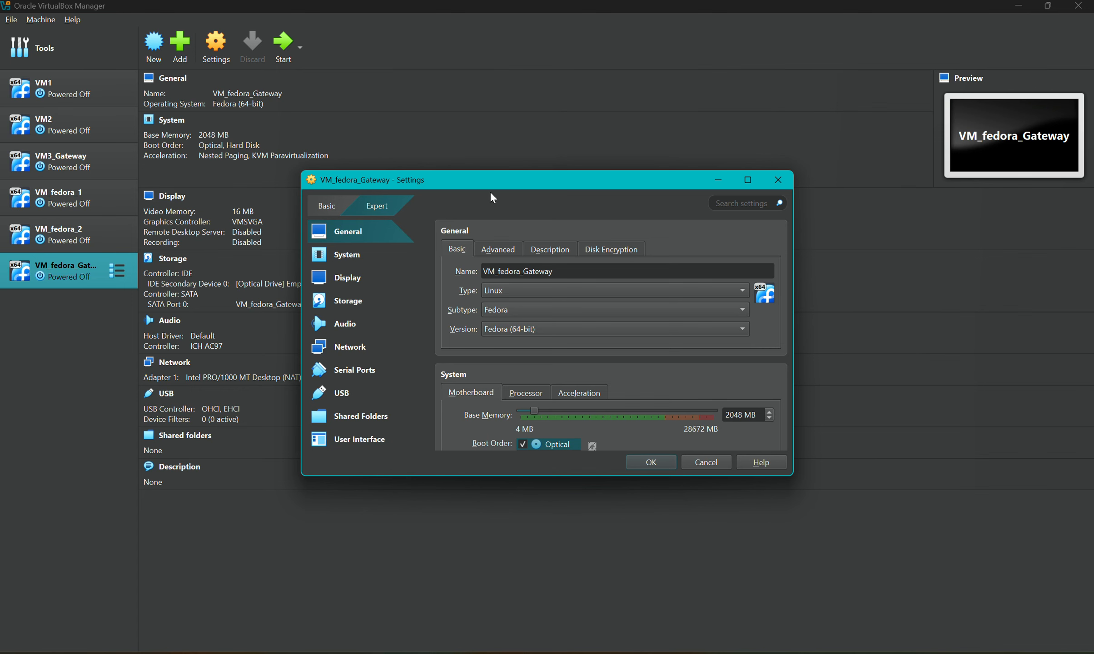
pyautogui.doubleClick(494, 183)
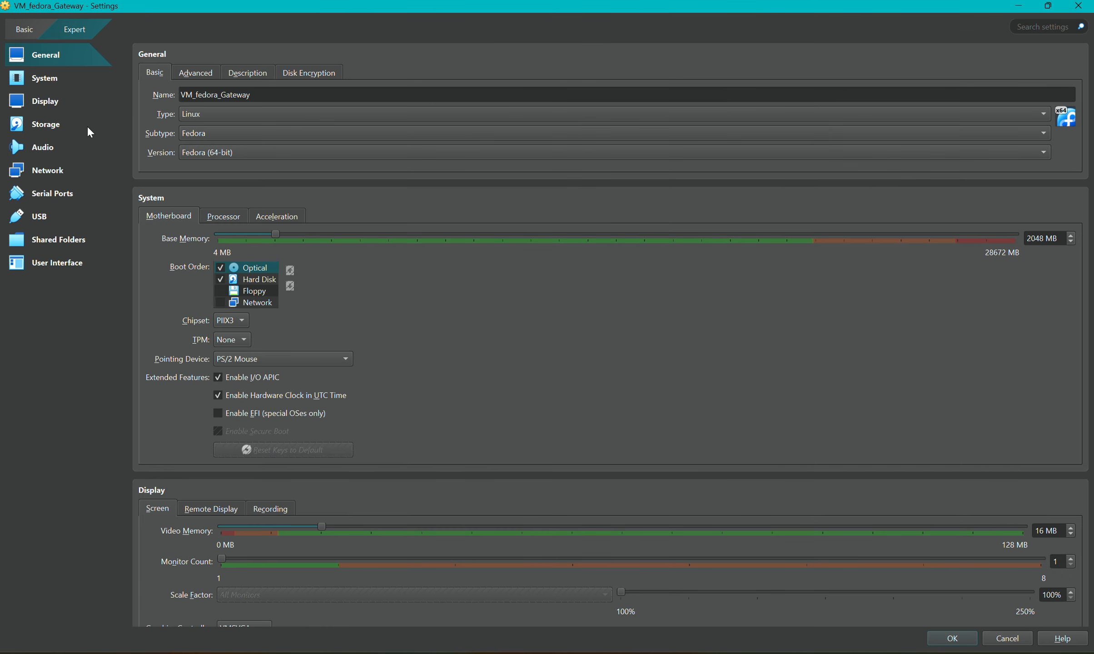
pyautogui.click(68, 175)
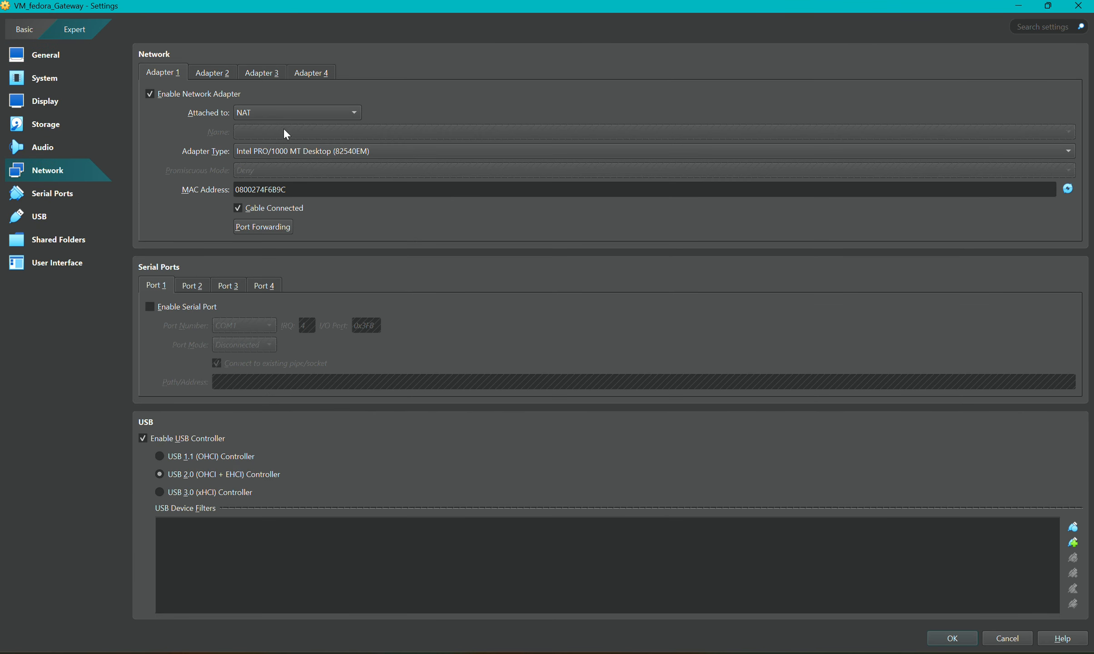
pyautogui.click(280, 113)
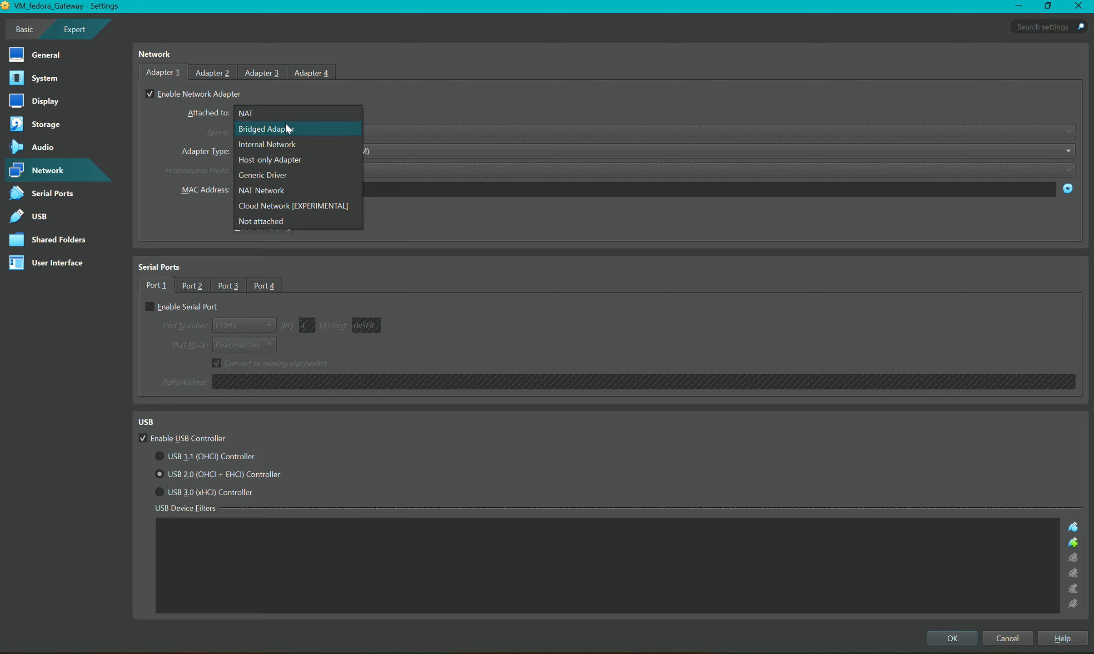
pyautogui.click(206, 76)
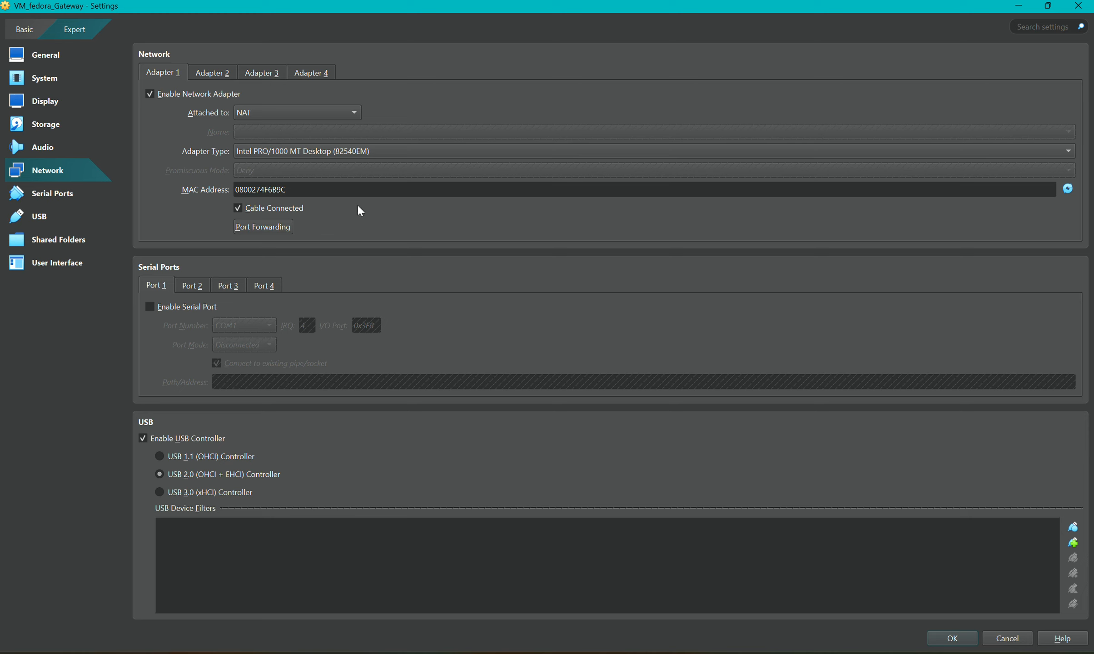
pyautogui.click(285, 117)
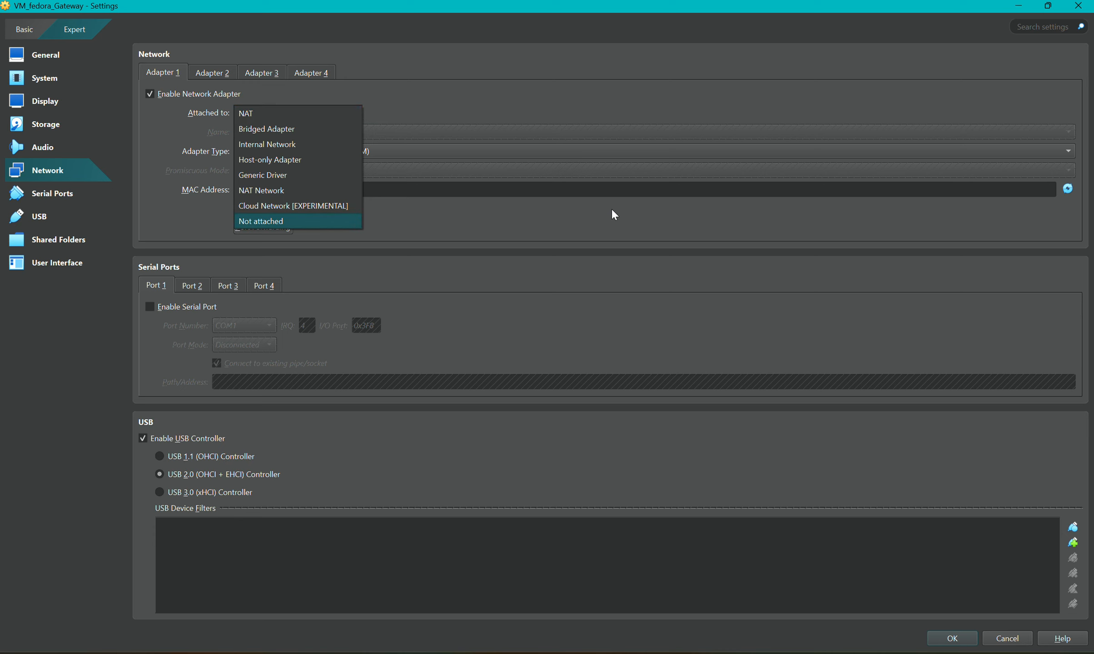
pyautogui.click(319, 131)
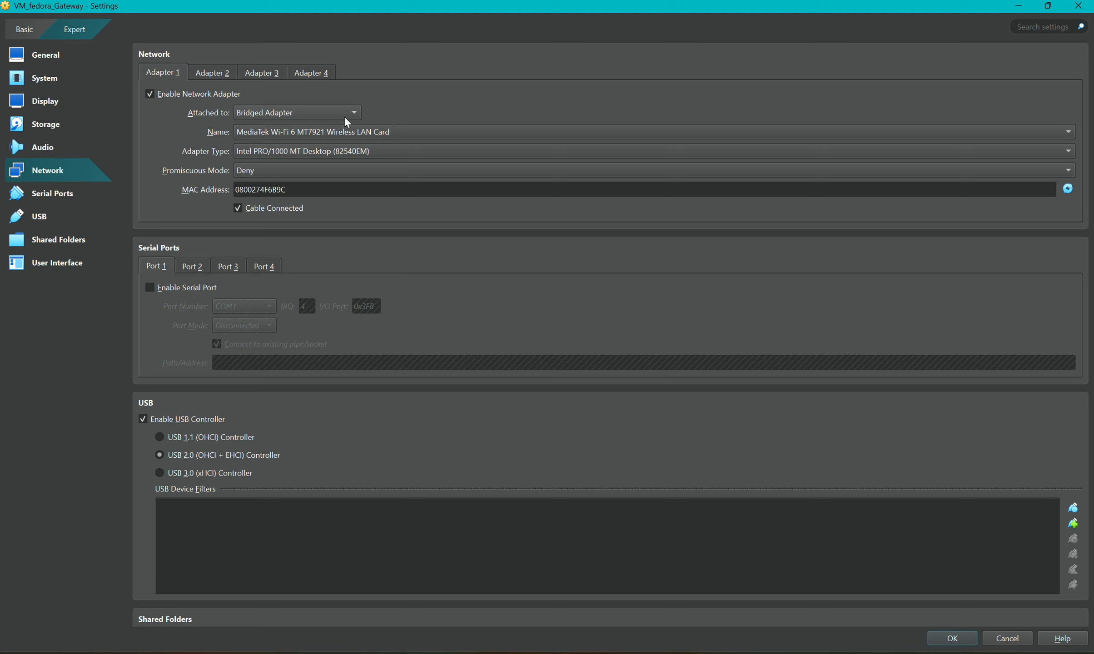
# Set the gateway adapter's promiscuous mode to Allow All, bridge it to the MediaTek Wi-Fi 6 MT7921 Wireless LAN Card, and save the settings
pyautogui.click(270, 171)
pyautogui.click(268, 203)
pyautogui.click(372, 133)
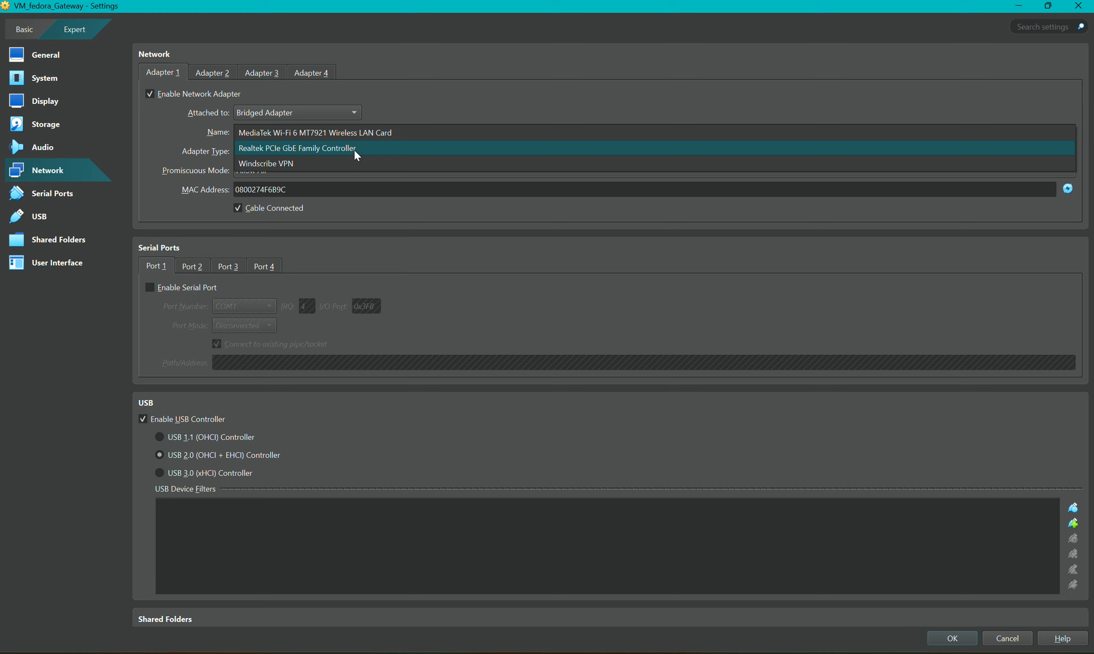
pyautogui.click(349, 137)
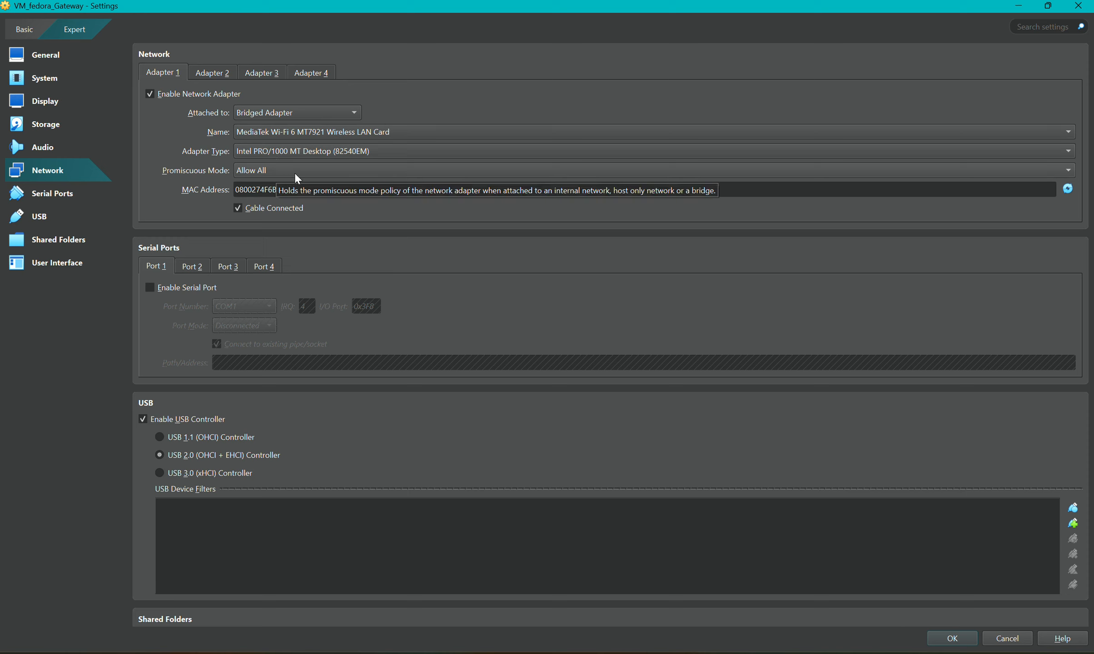
pyautogui.click(949, 640)
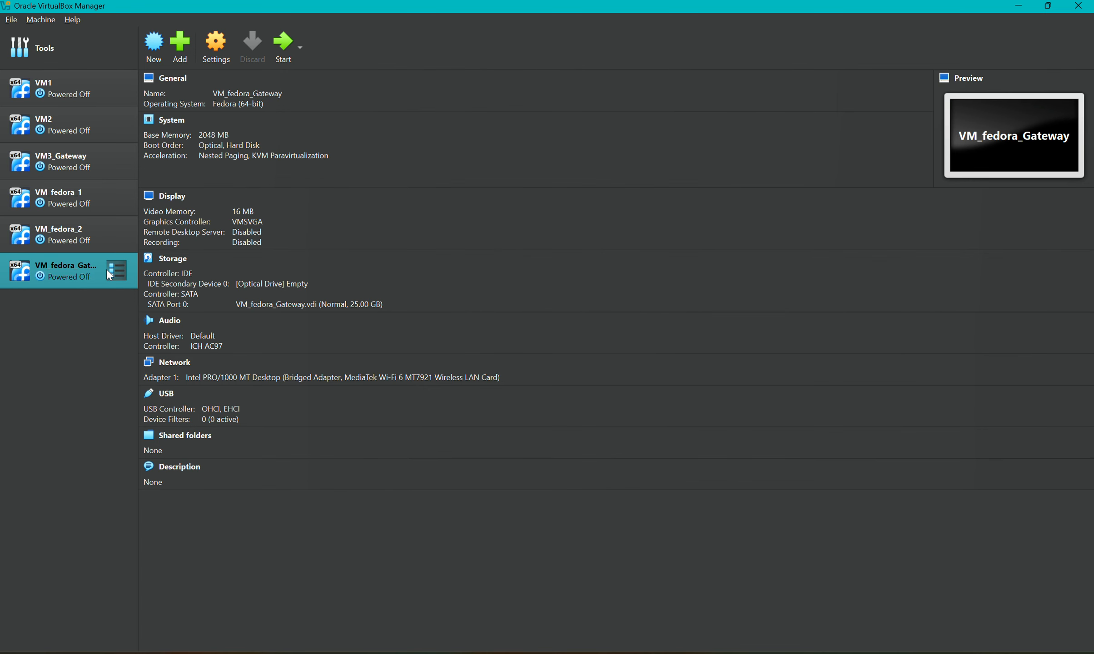
# Widen the machine list and review the network summaries of VM_fedora_2 and VM_fedora_1
pyautogui.rightClick(81, 271)
pyautogui.click(66, 287)
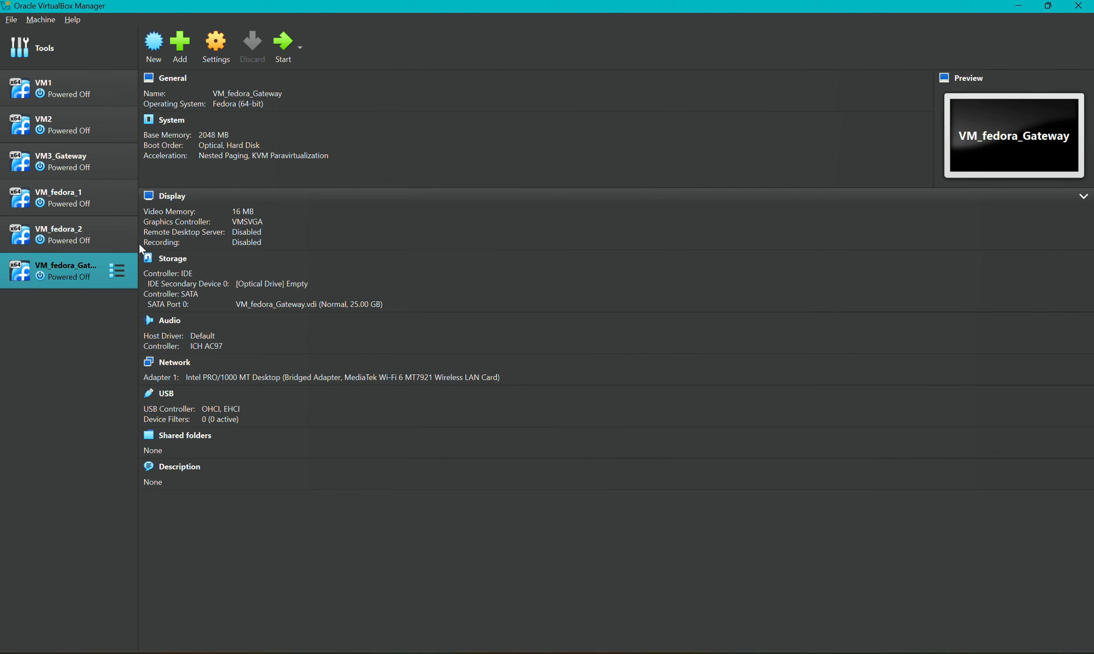
pyautogui.moveTo(139, 243); pyautogui.dragTo(239, 242)
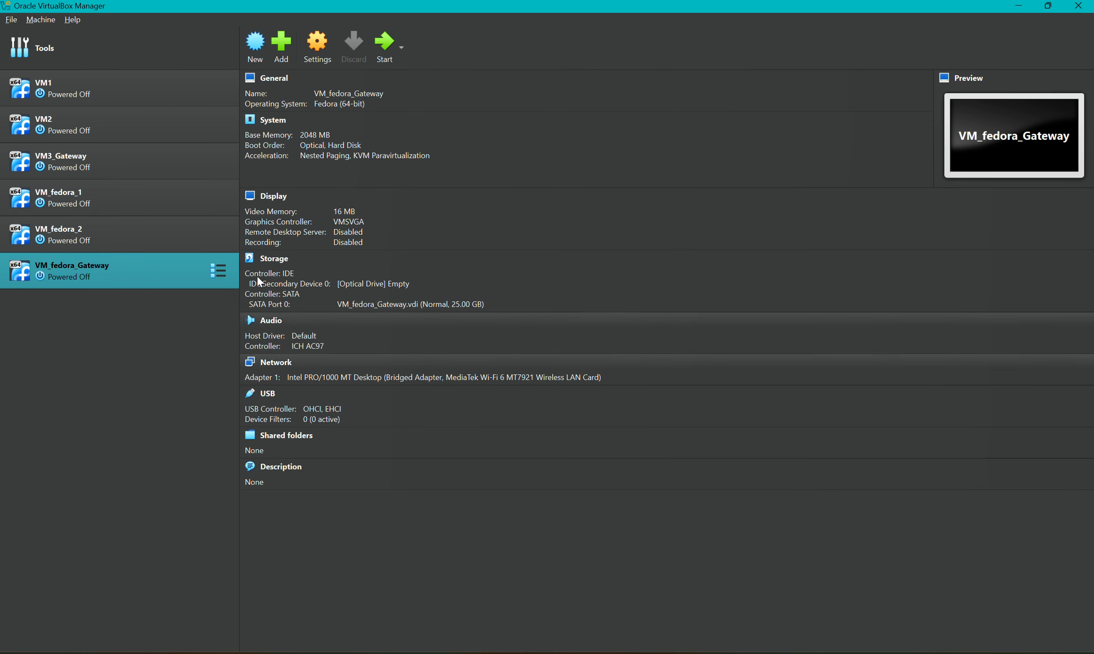
pyautogui.click(127, 240)
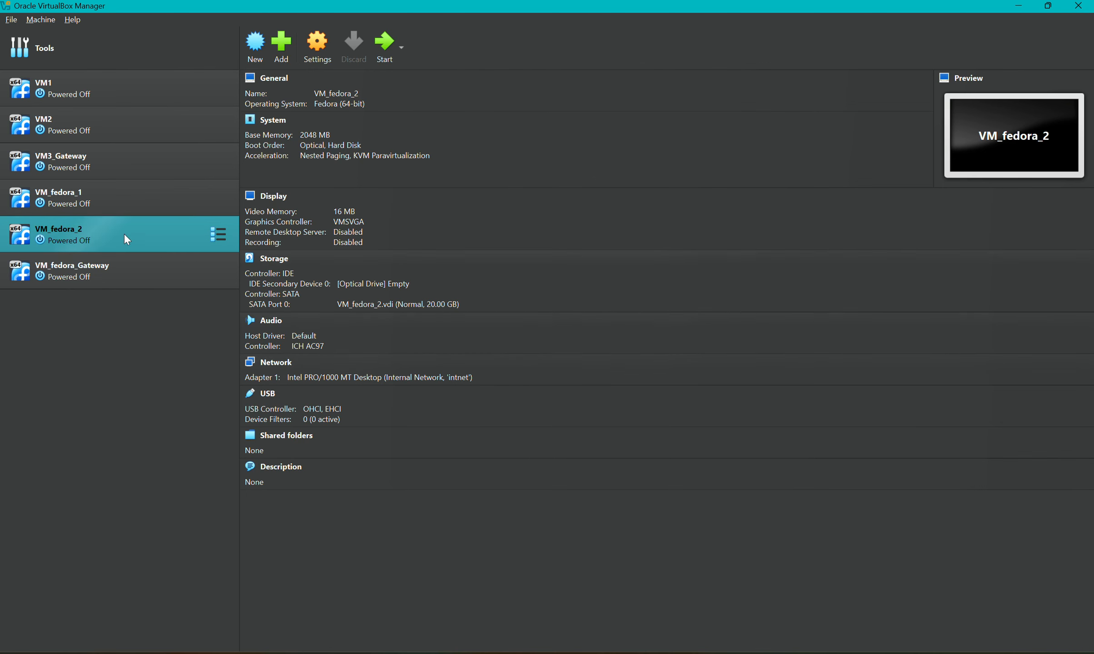
pyautogui.click(126, 200)
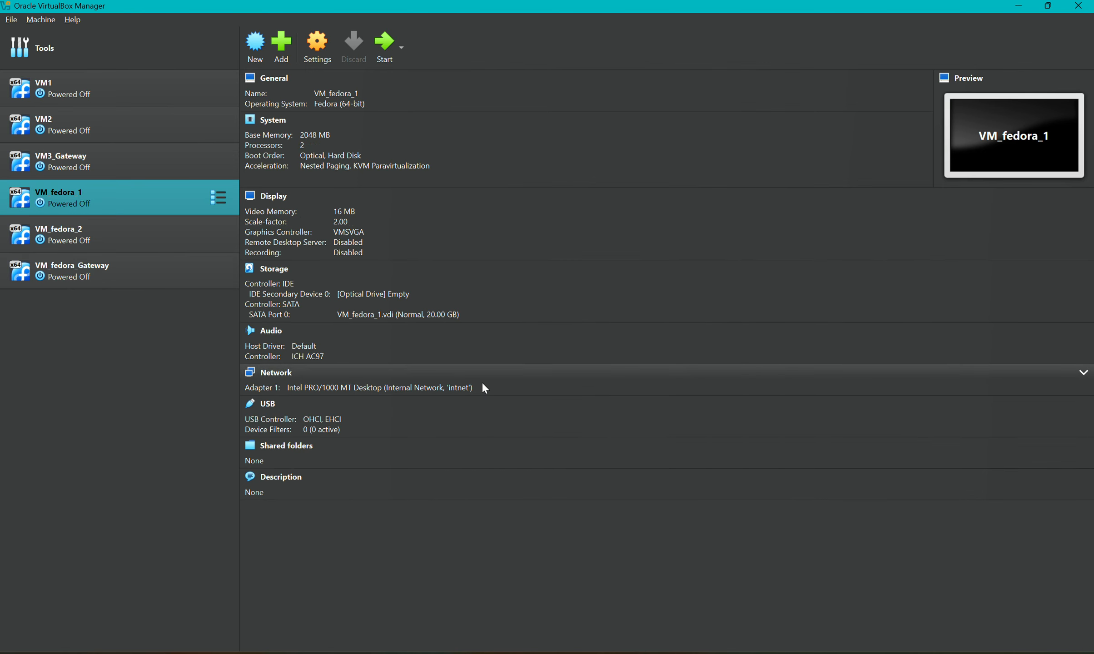
# Start the VM_fedora_Gateway machine, then reposition and enlarge its window so the Fedora setup screen fits
pyautogui.click(132, 270)
pyautogui.rightClick(131, 269)
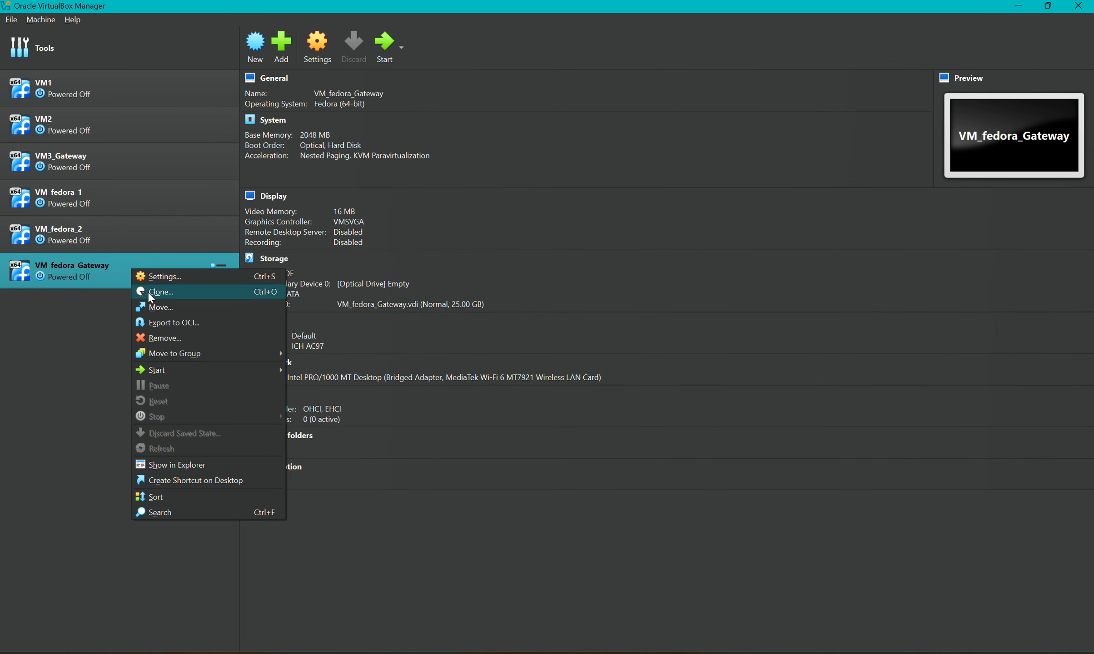
pyautogui.moveTo(224, 367)
pyautogui.click(338, 371)
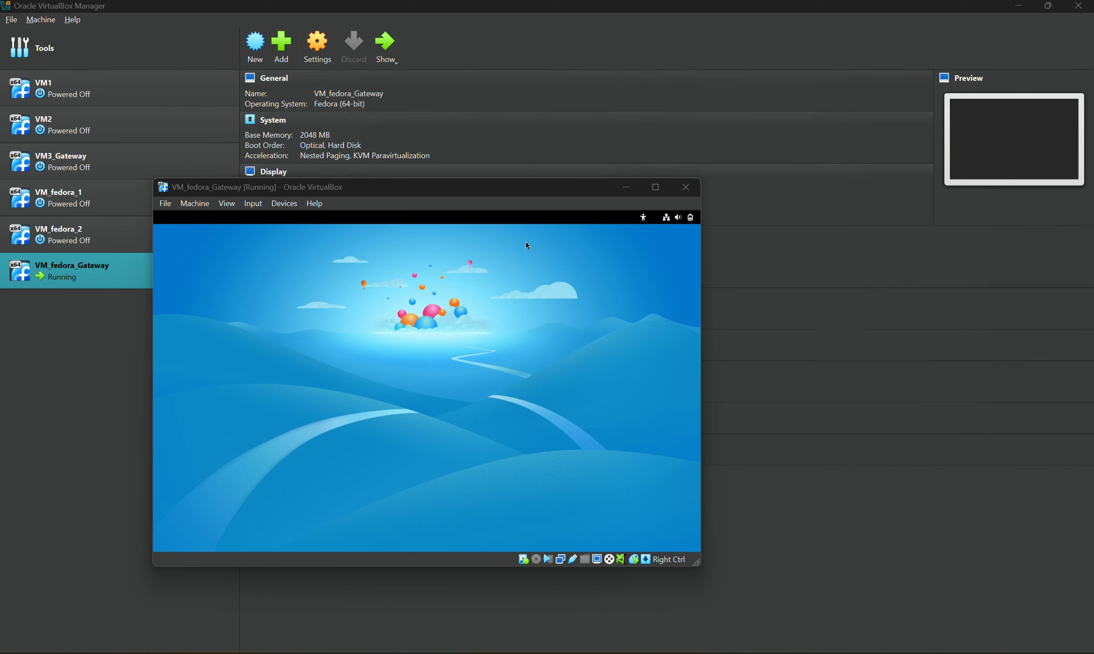
pyautogui.moveTo(512, 185); pyautogui.dragTo(665, 256)
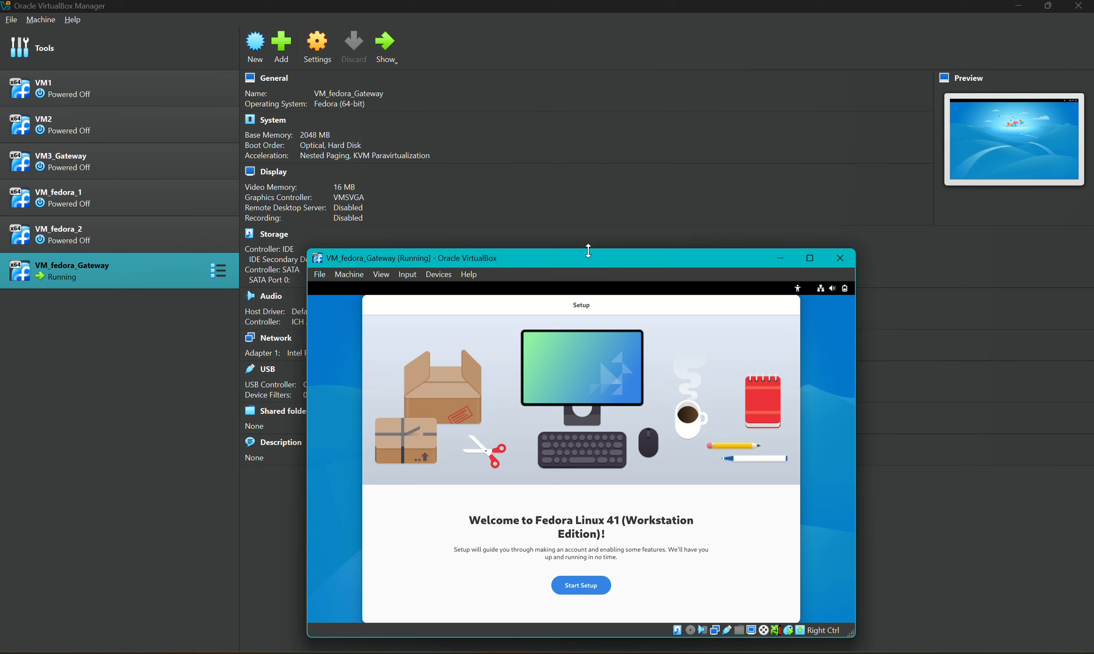
pyautogui.moveTo(581, 248); pyautogui.dragTo(585, 198)
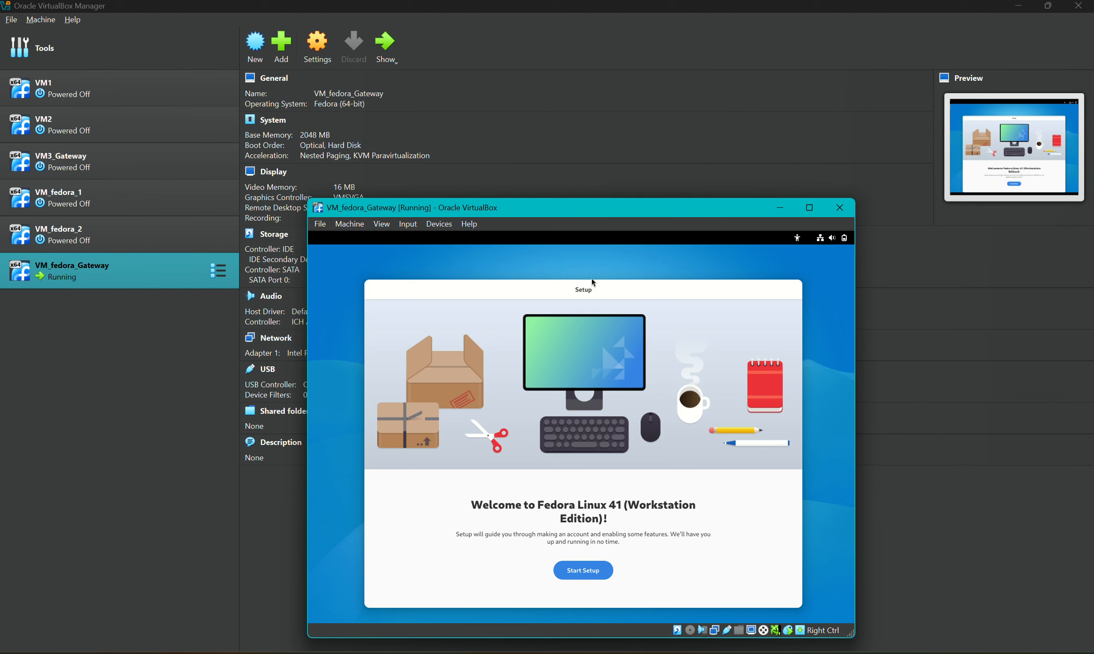
# Begin the Fedora setup on the gateway VM and switch the Location Services and Automatic Problem Reporting privacy options
pyautogui.click(583, 555)
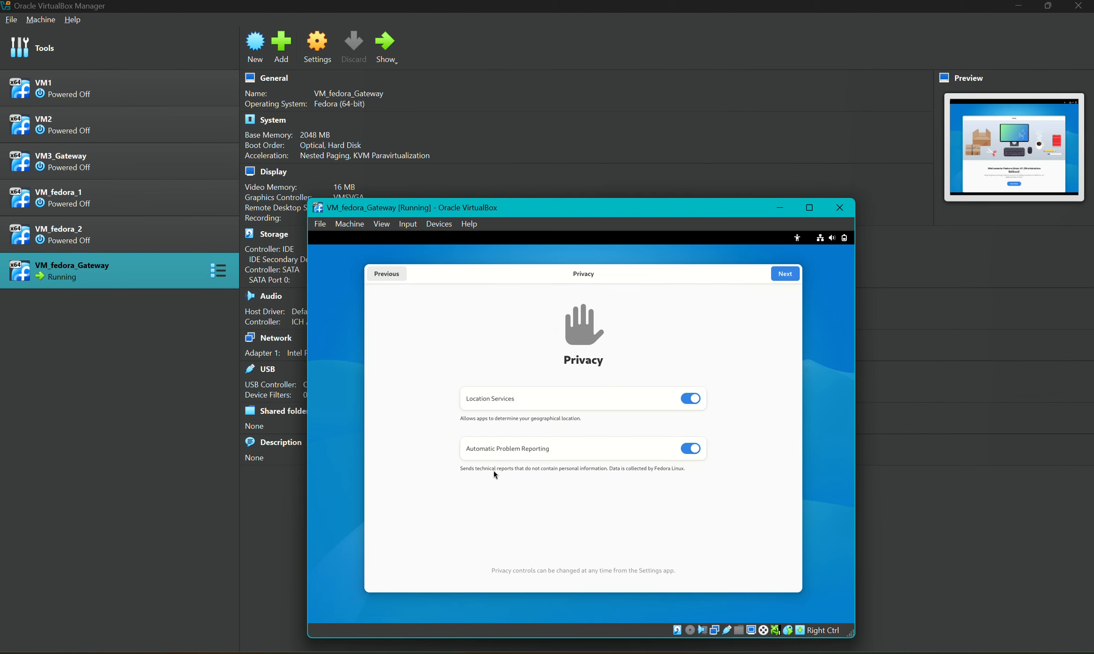
pyautogui.click(690, 398)
pyautogui.click(690, 448)
pyautogui.click(785, 274)
# Pass the Third-Party Repositories page without enabling the repositories and proceed to the account details
pyautogui.click(579, 435)
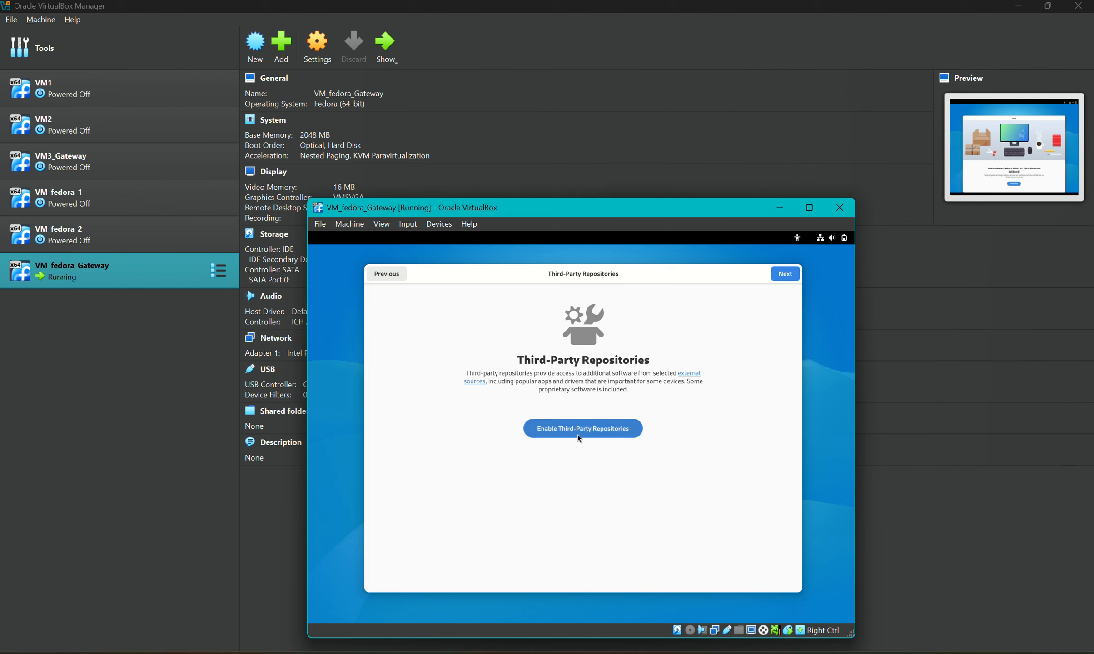
pyautogui.click(552, 429)
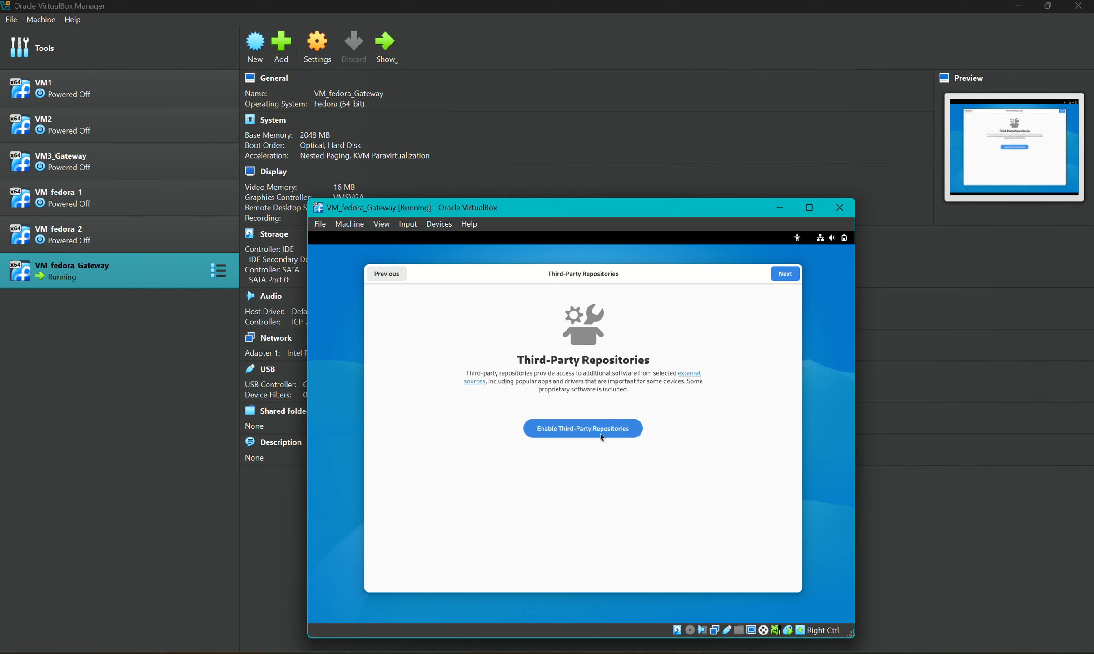
pyautogui.click(785, 274)
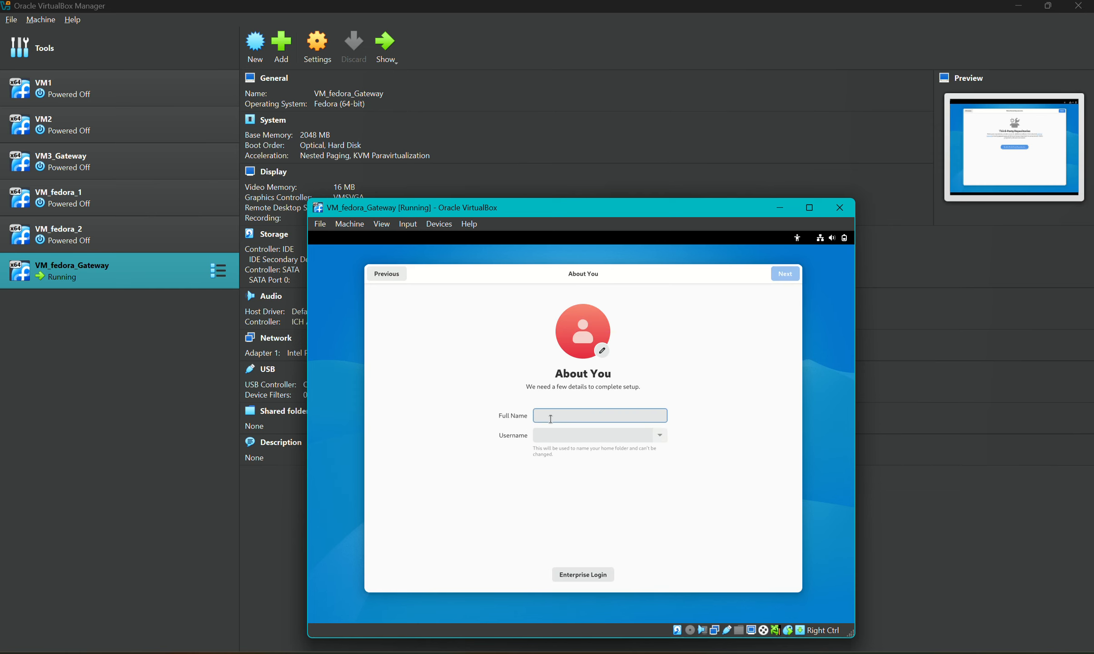
# Set the account's full name and username to vm_fedora_gateway and proceed to the password page
pyautogui.write('vm_fe')
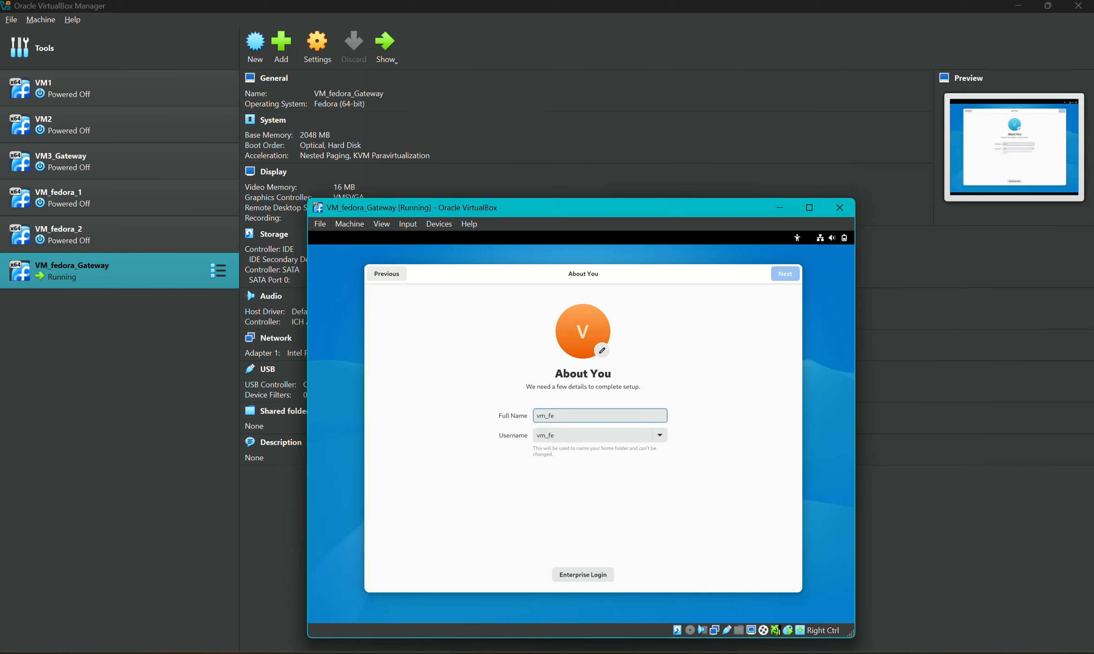
pyautogui.write('dora')
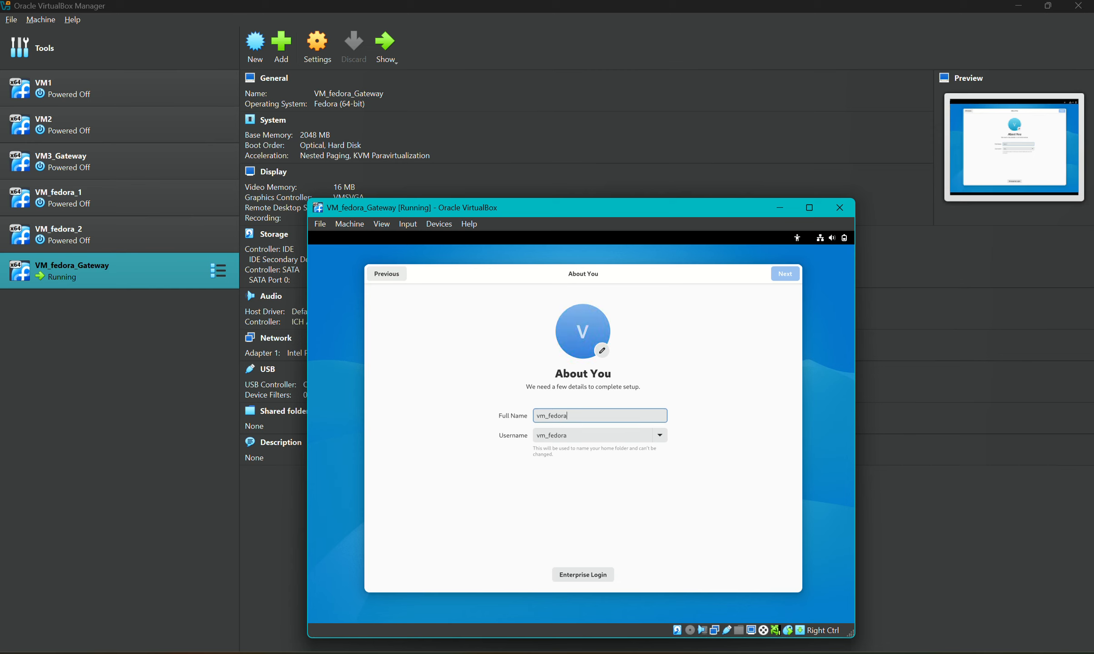
pyautogui.write('_ga')
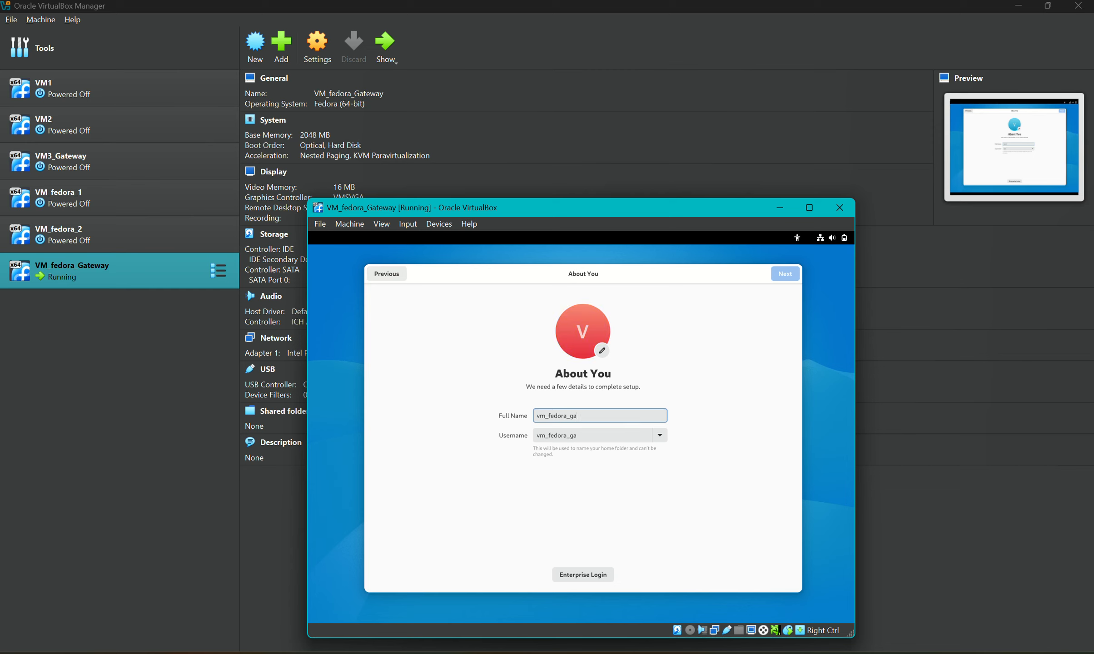
pyautogui.write('teway')
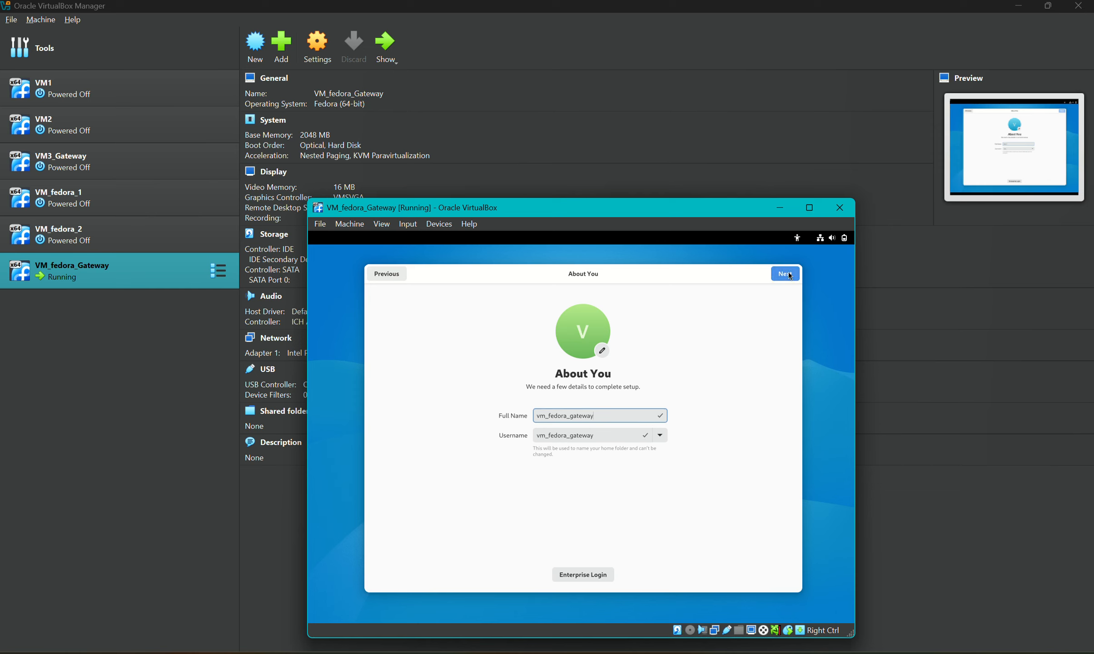
pyautogui.press('Return')
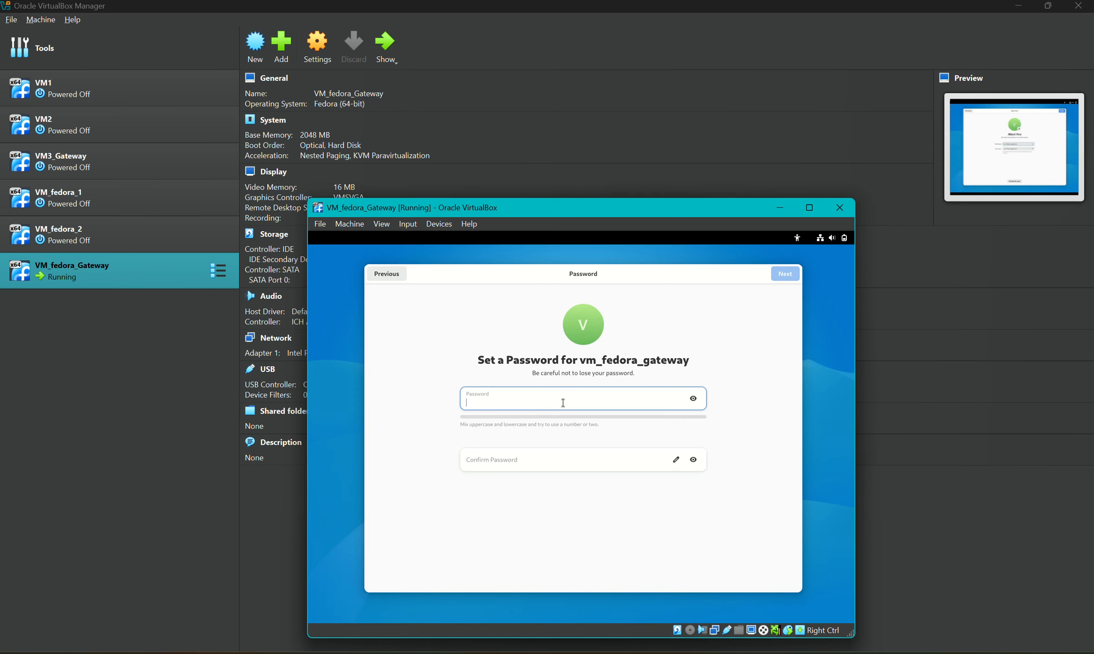
# Enter and confirm the account password, reveal both entries to check them, and finish the setup to start using Fedora Linux
pyautogui.write('••••••••••••')
pyautogui.click(500, 467)
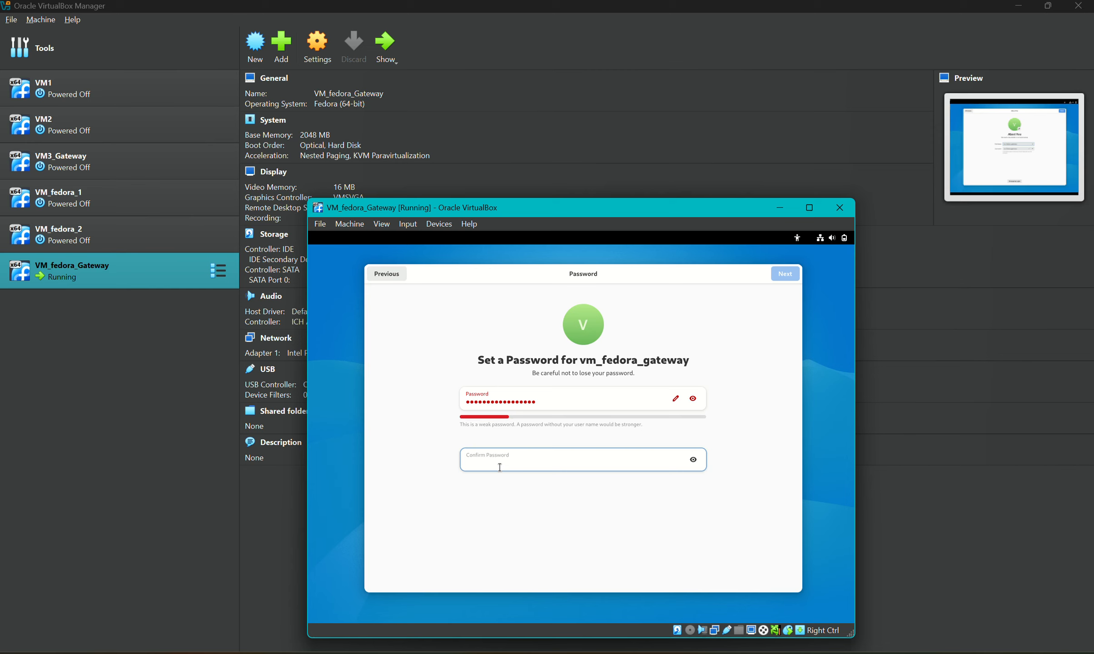
pyautogui.write('•••••••••')
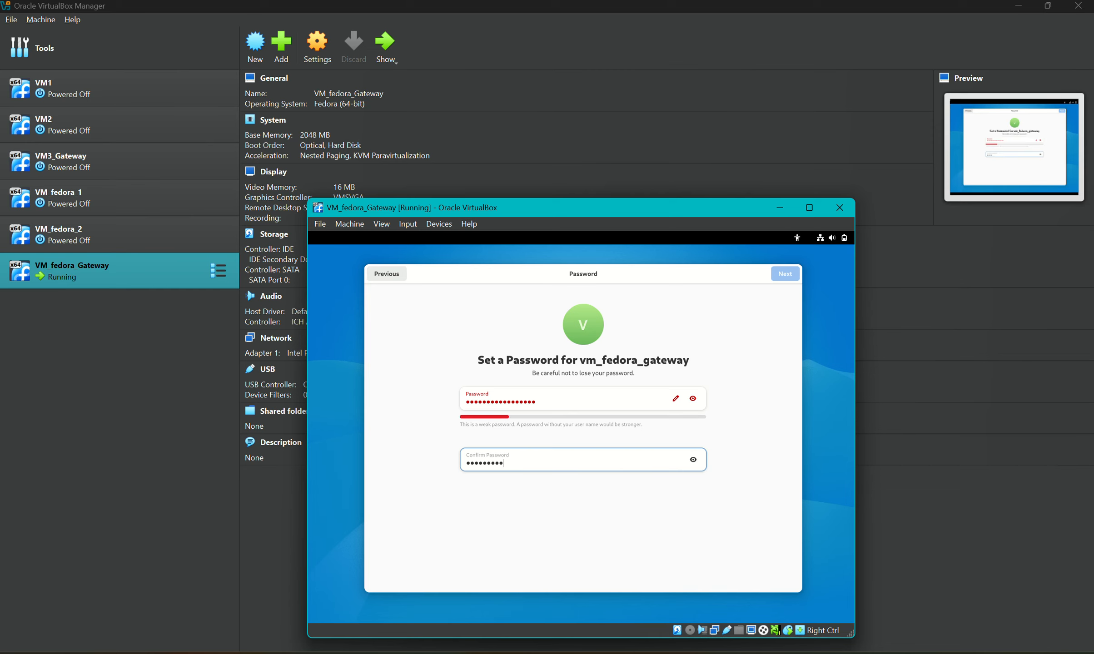
pyautogui.write('••')
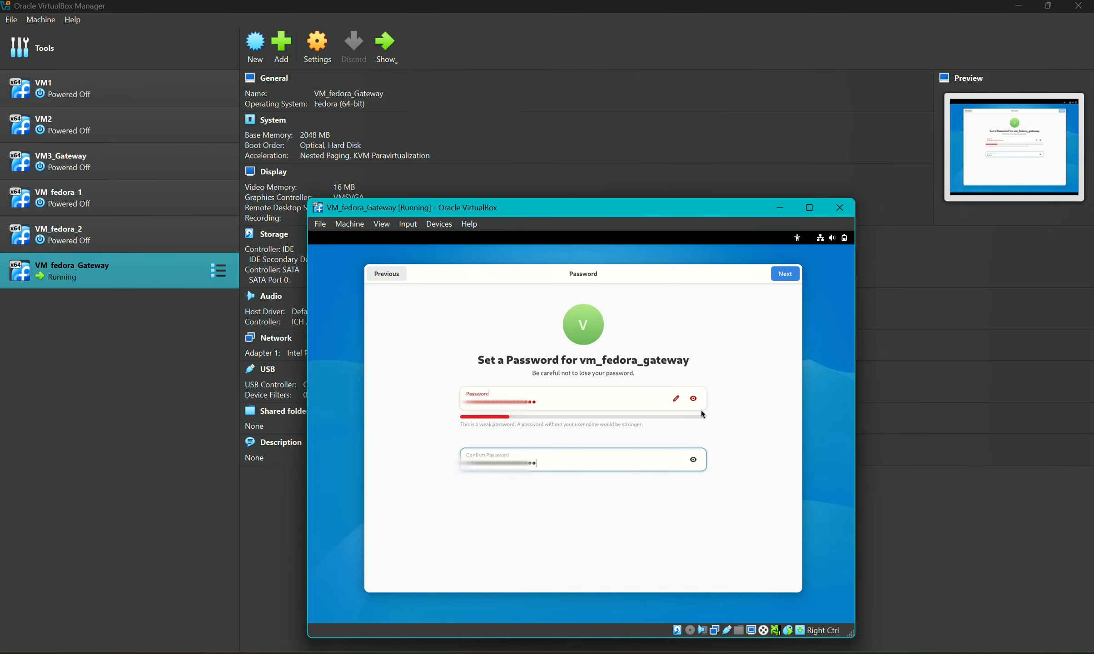
pyautogui.click(693, 459)
pyautogui.click(691, 398)
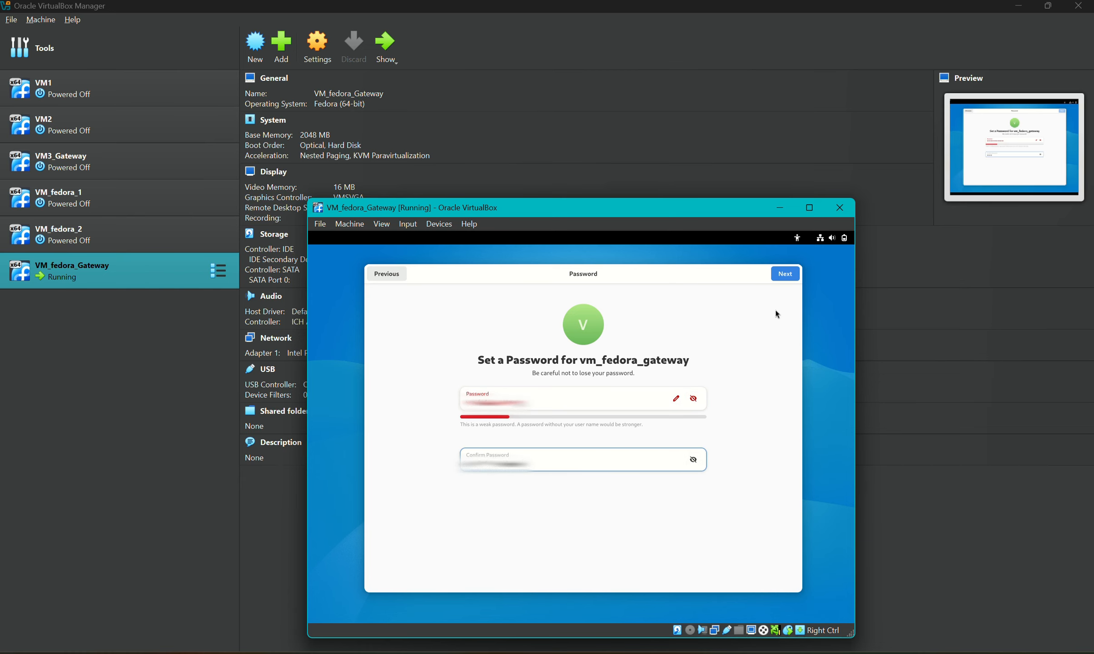
pyautogui.click(798, 275)
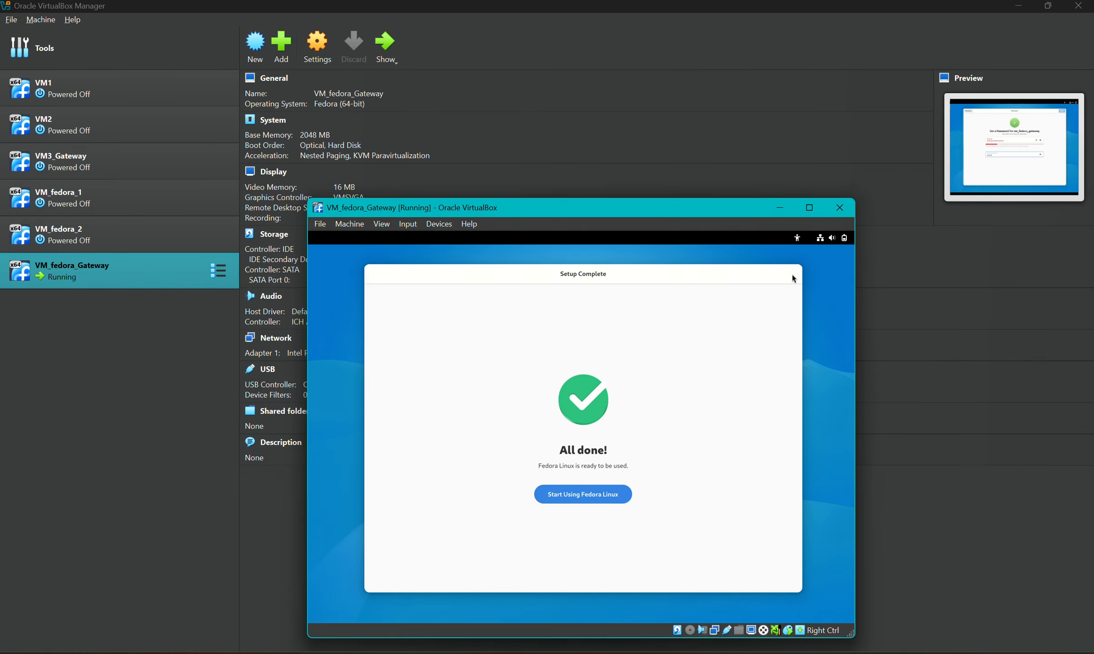
pyautogui.click(617, 494)
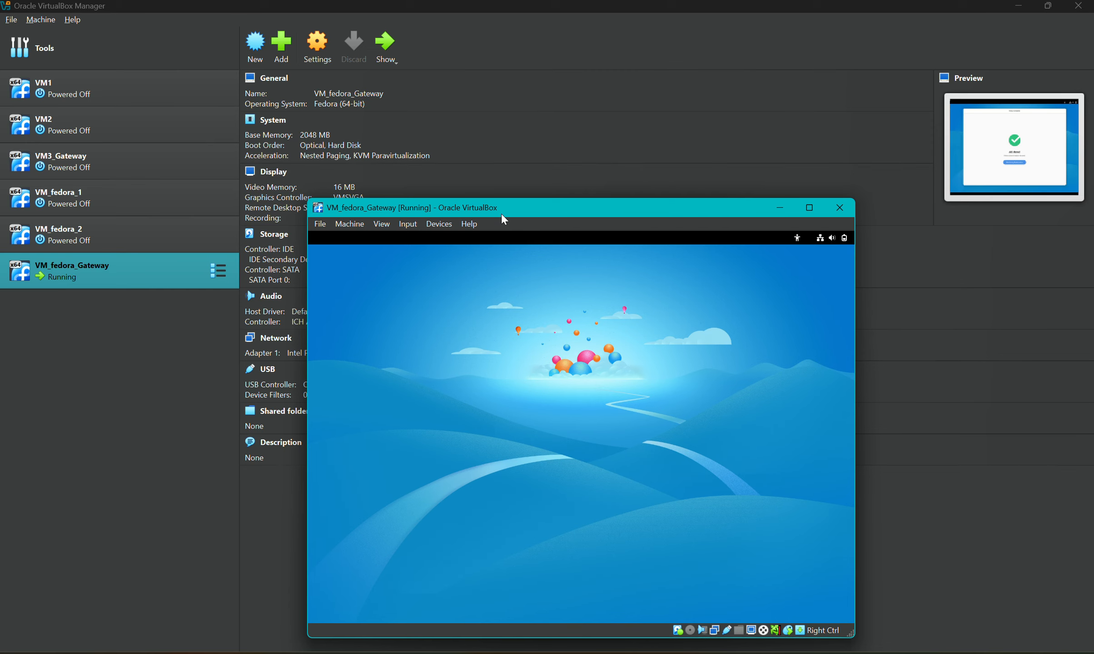
# Start the VM_fedora_2 and VM_fedora_1 machines from the VirtualBox machine list
pyautogui.moveTo(507, 208); pyautogui.dragTo(517, 195)
pyautogui.click(107, 229)
pyautogui.rightClick(108, 229)
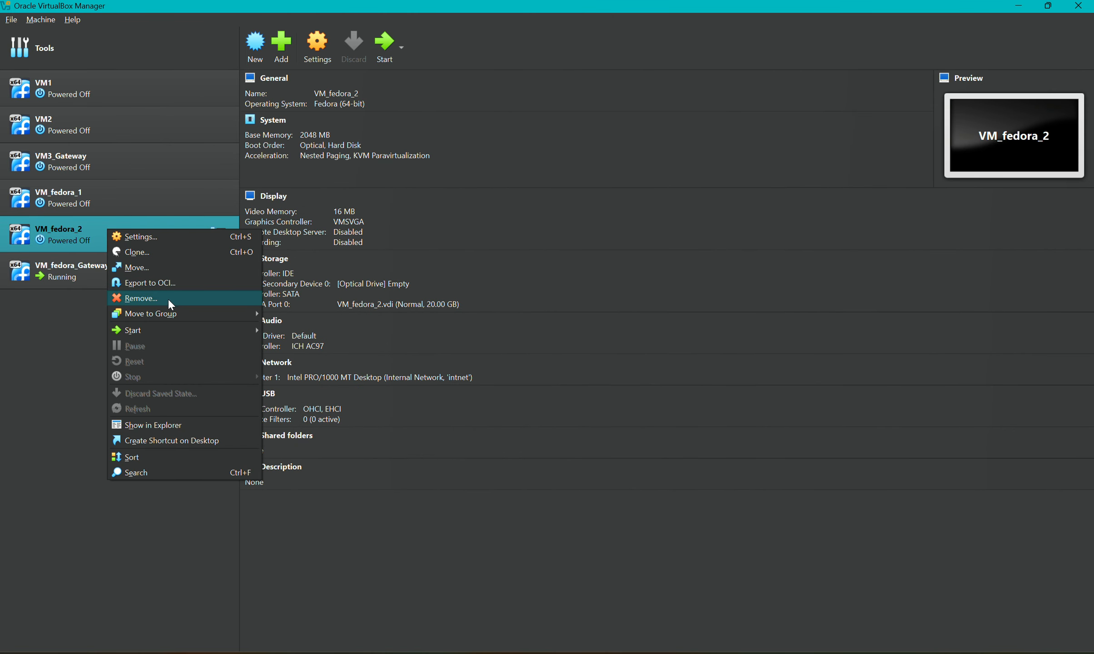
pyautogui.moveTo(216, 329)
pyautogui.click(308, 330)
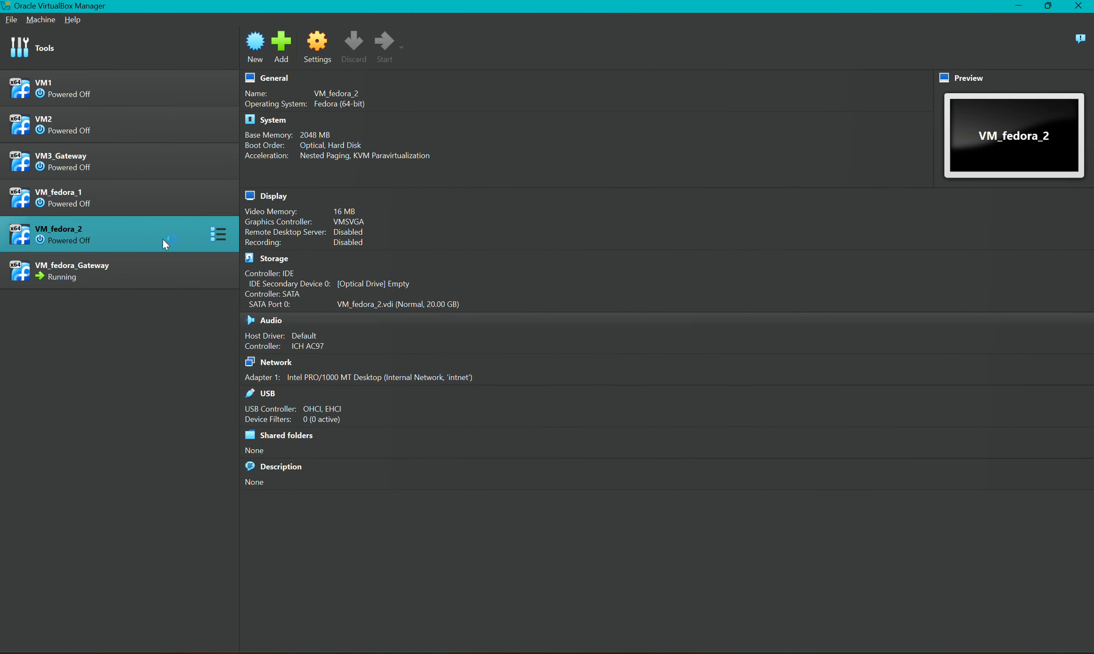
pyautogui.rightClick(138, 200)
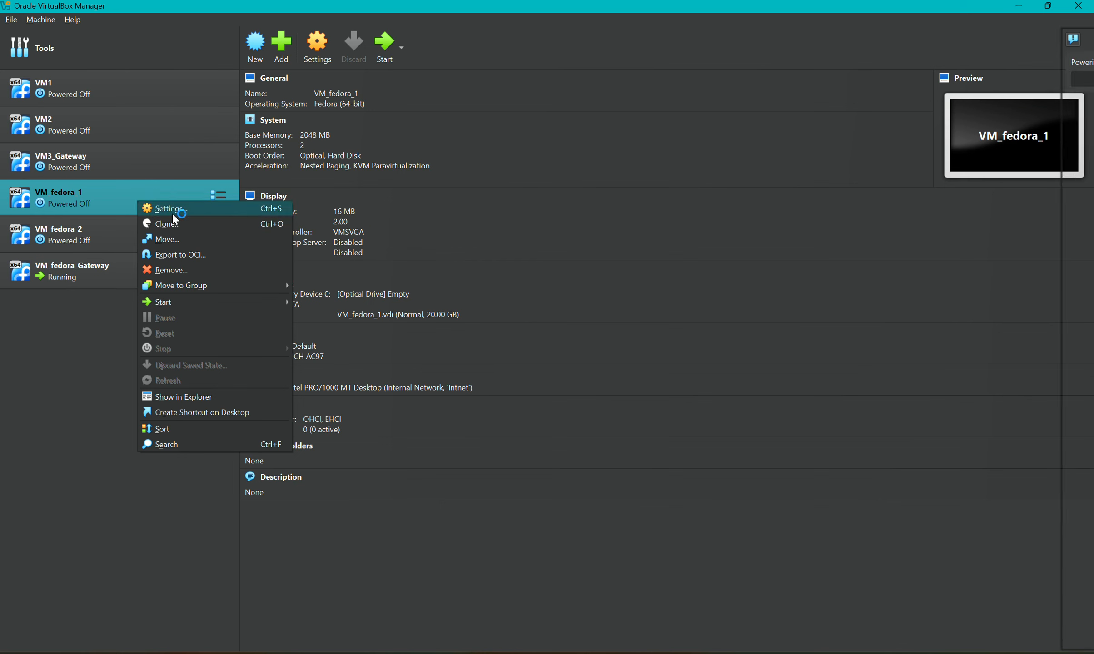
pyautogui.moveTo(287, 305)
pyautogui.click(324, 301)
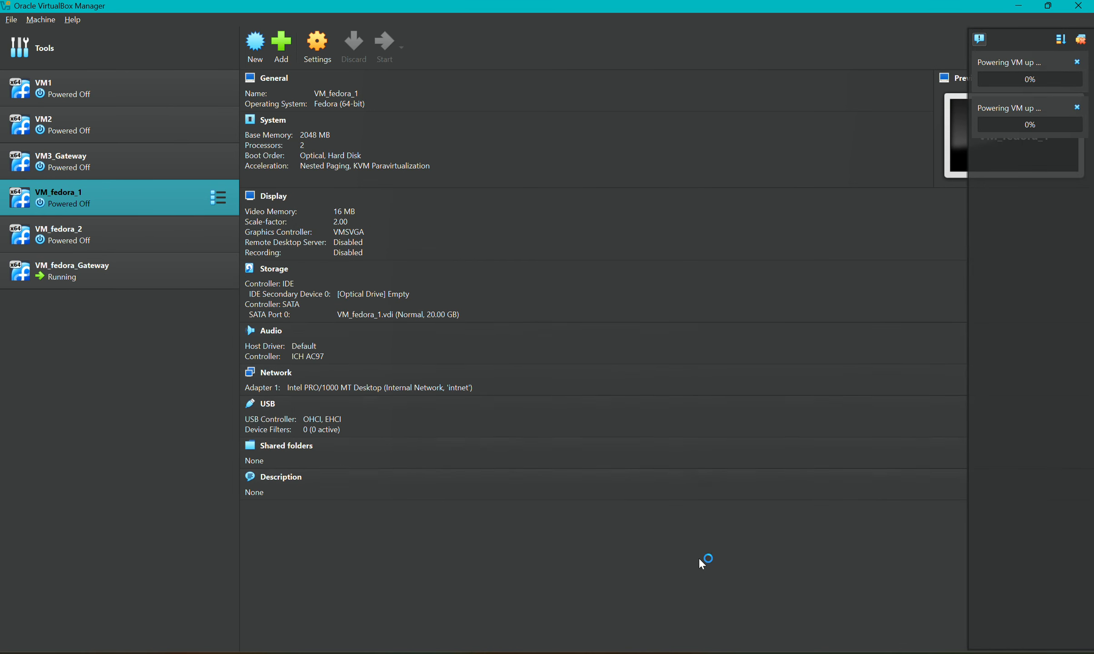
# Switch to the VM_fedora_Gateway window, maximize it, and skip the welcome tour to reach the desktop
pyautogui.click(716, 599)
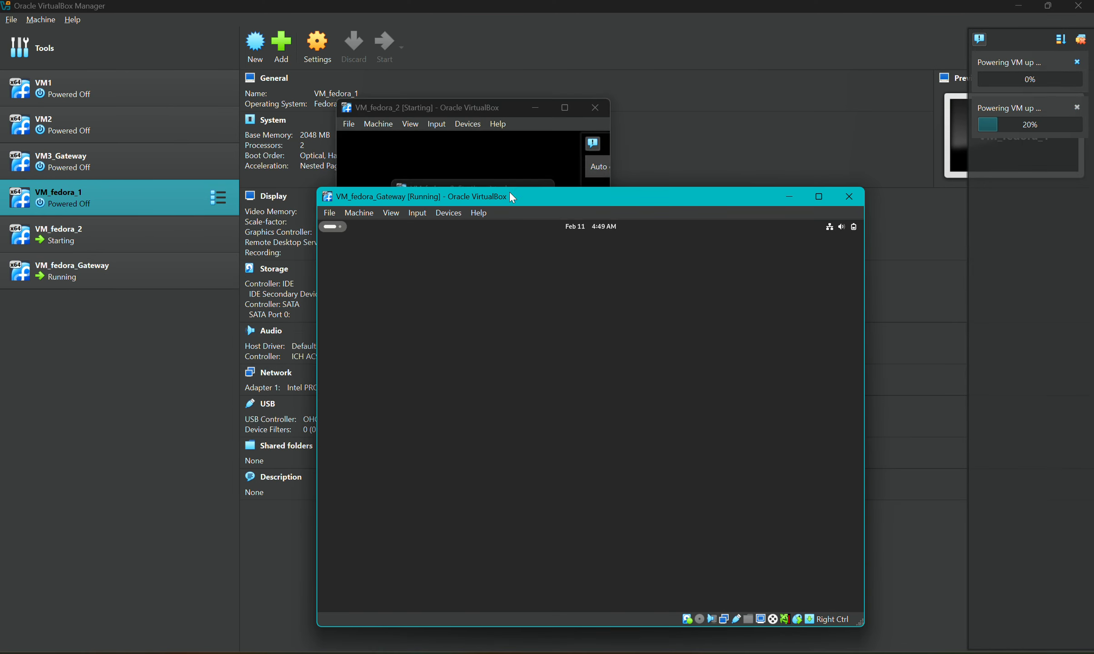
pyautogui.doubleClick(510, 193)
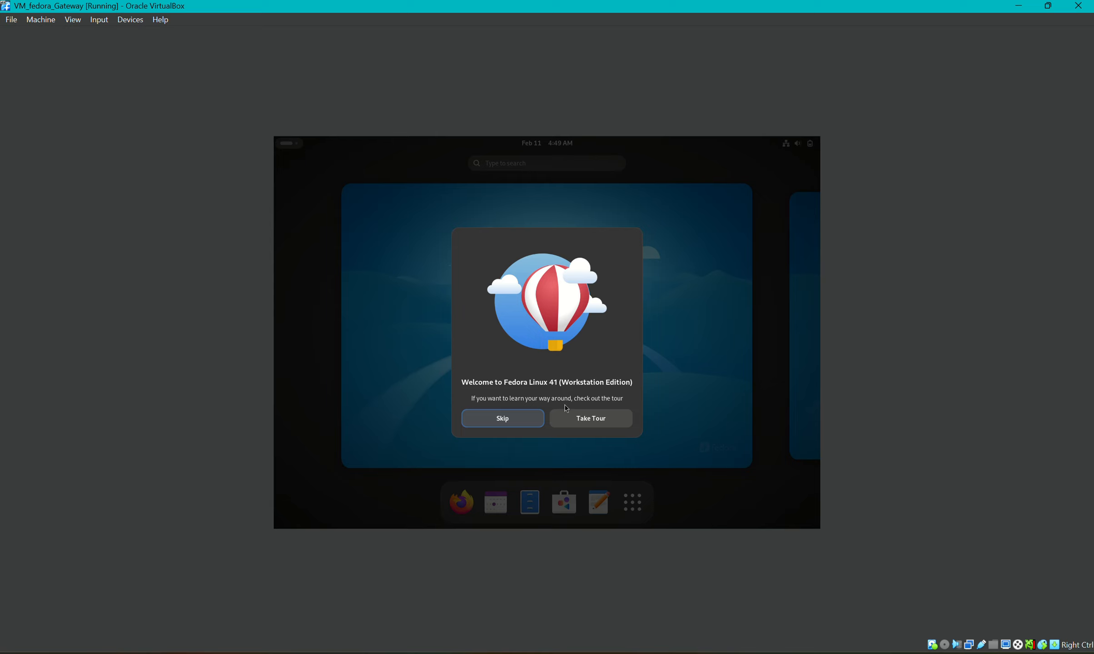
pyautogui.click(502, 418)
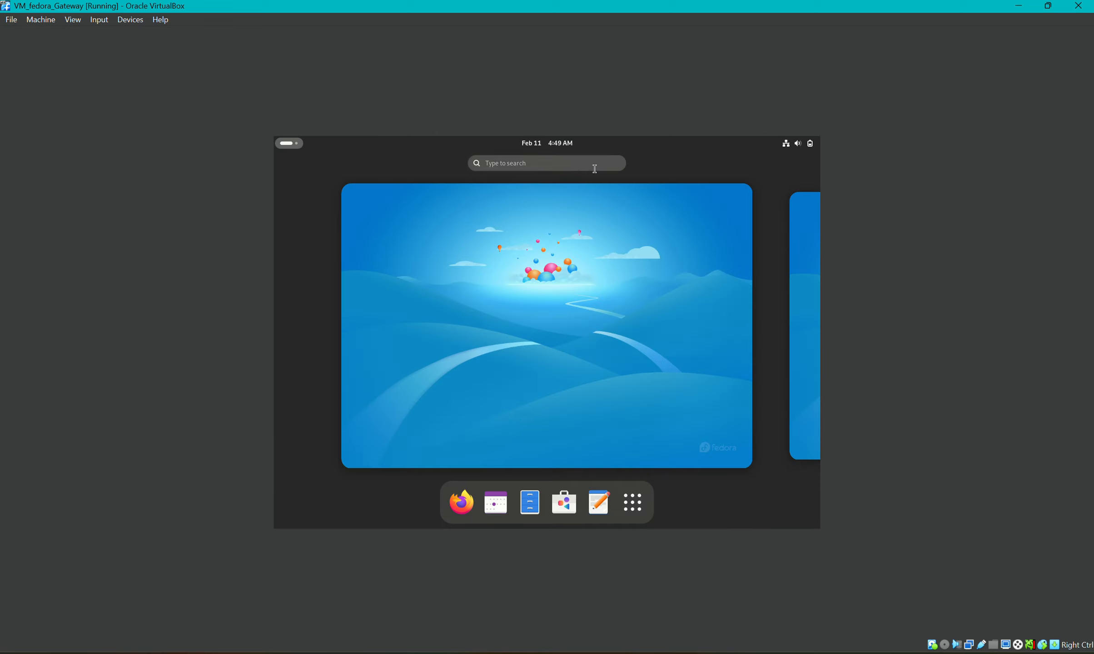
pyautogui.press('Escape')
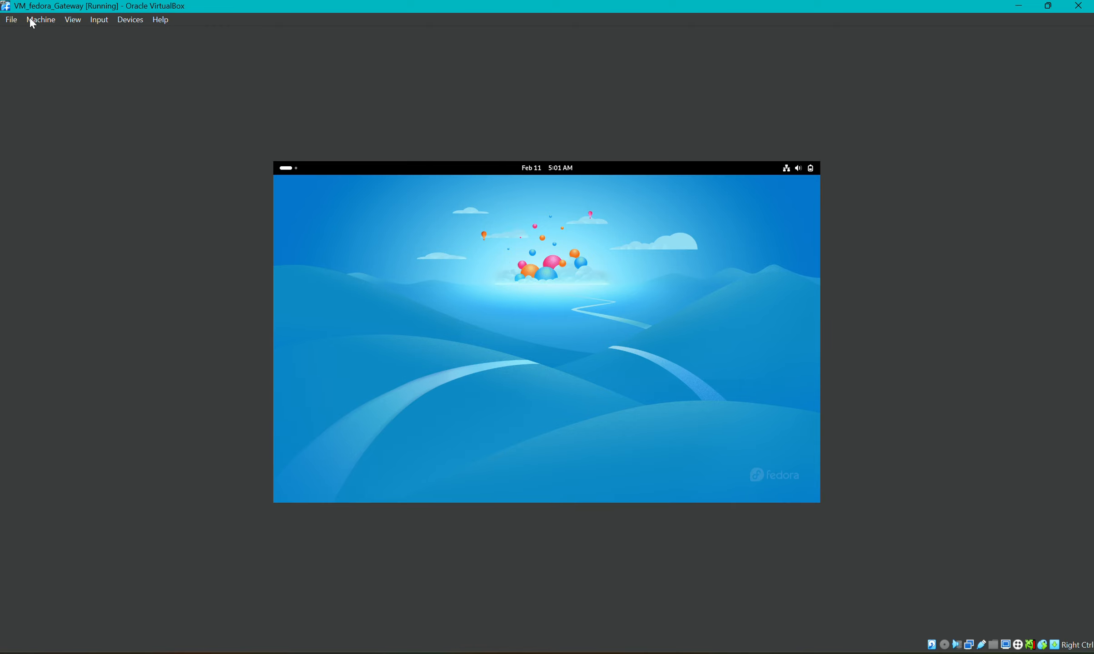
pyautogui.click(77, 19)
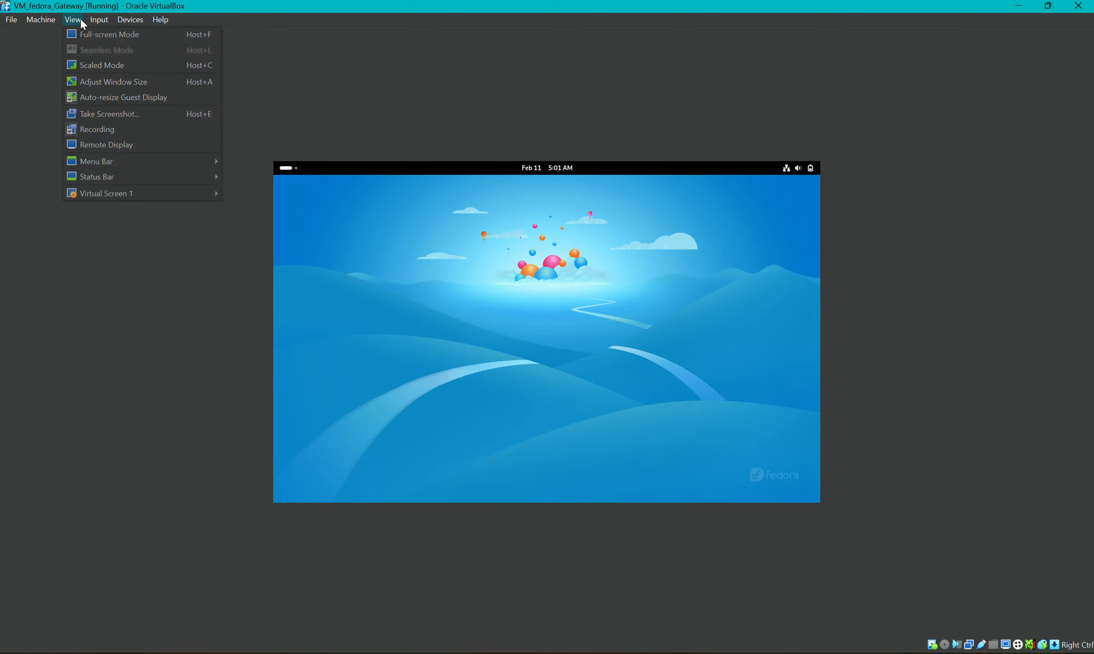
pyautogui.click(477, 331)
pyautogui.click(647, 186)
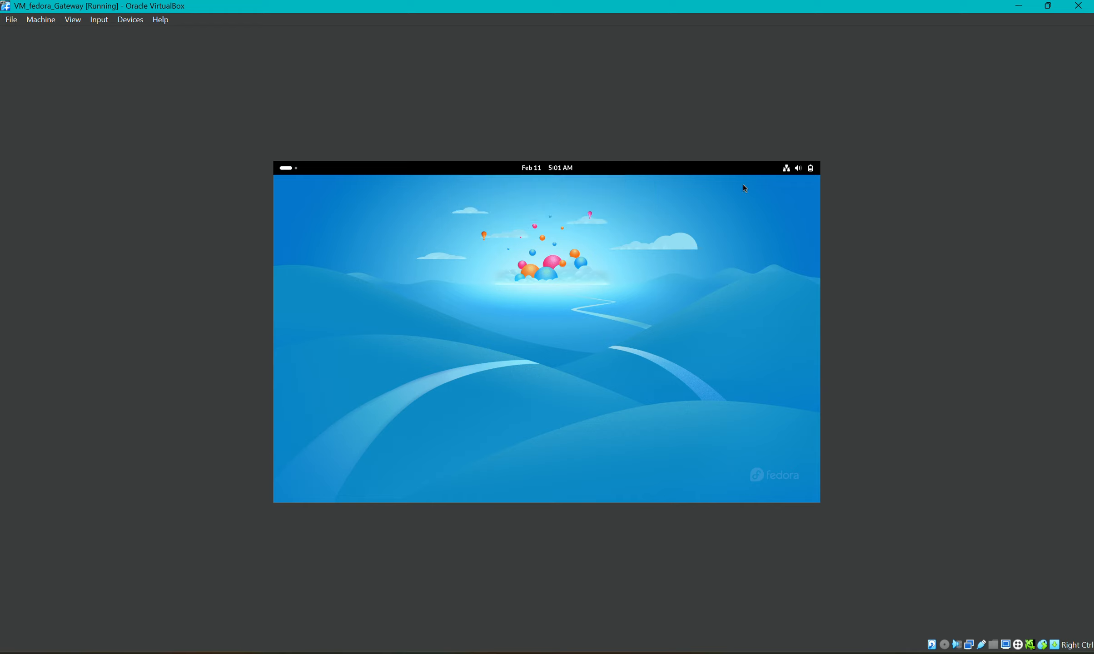
# Expand the wired connections of the gateway VM and open its Wired Settings
pyautogui.click(798, 168)
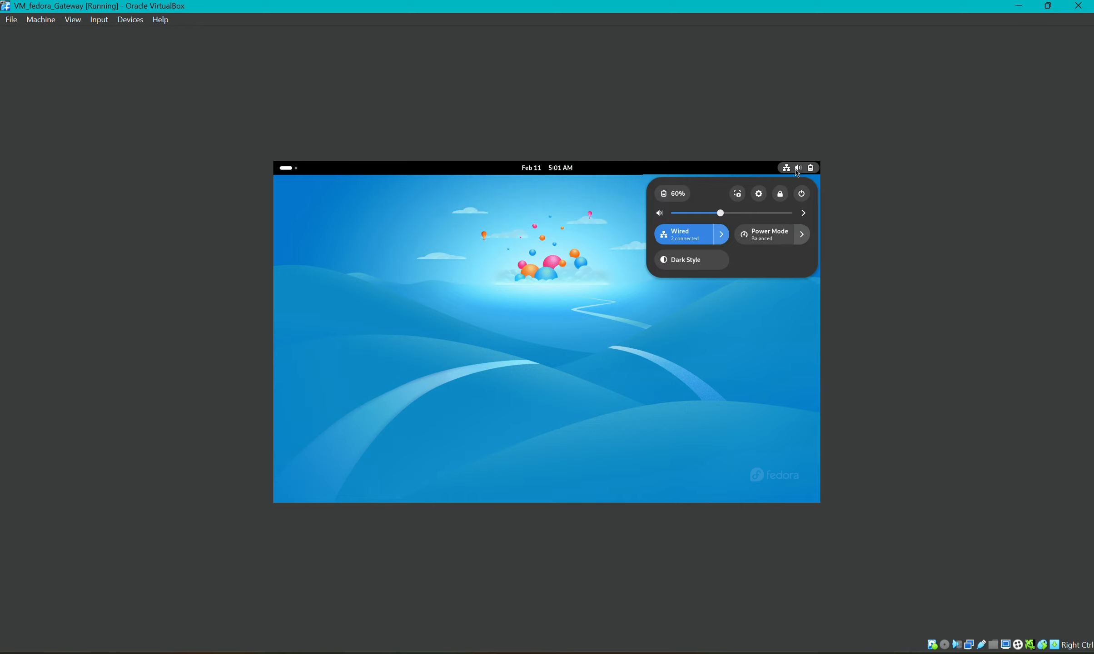
pyautogui.click(721, 235)
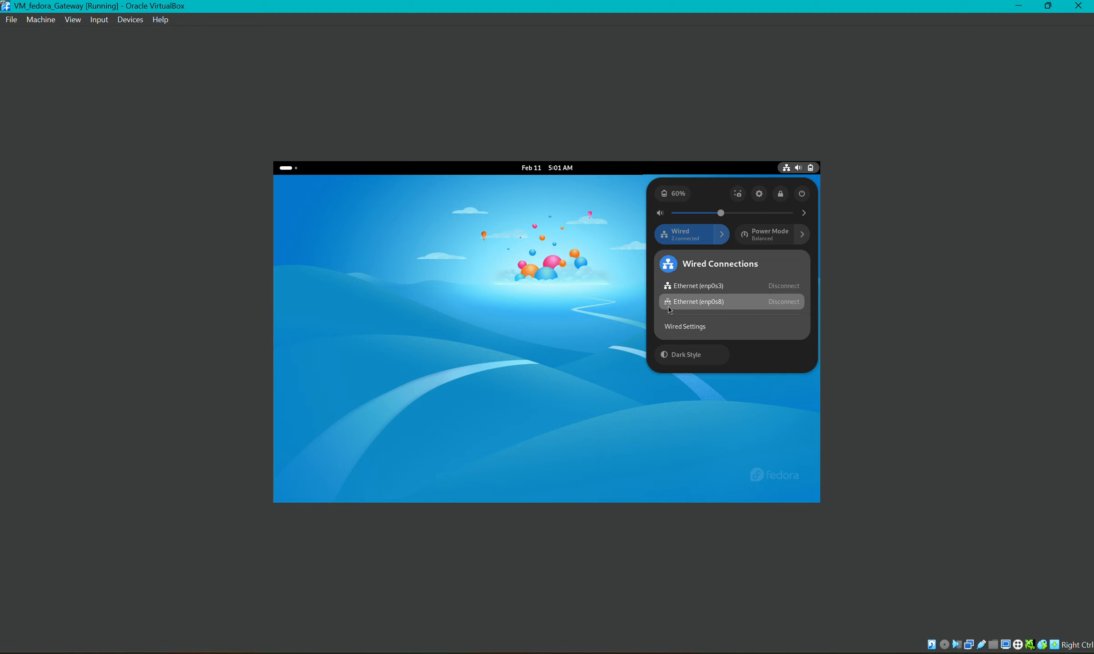
pyautogui.click(678, 326)
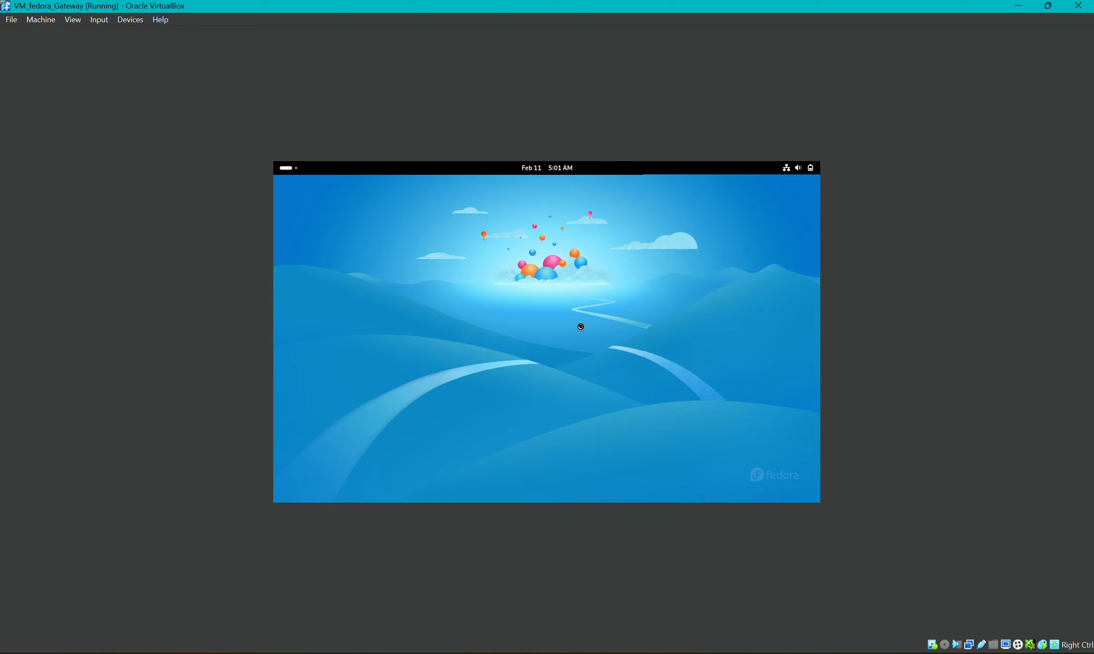